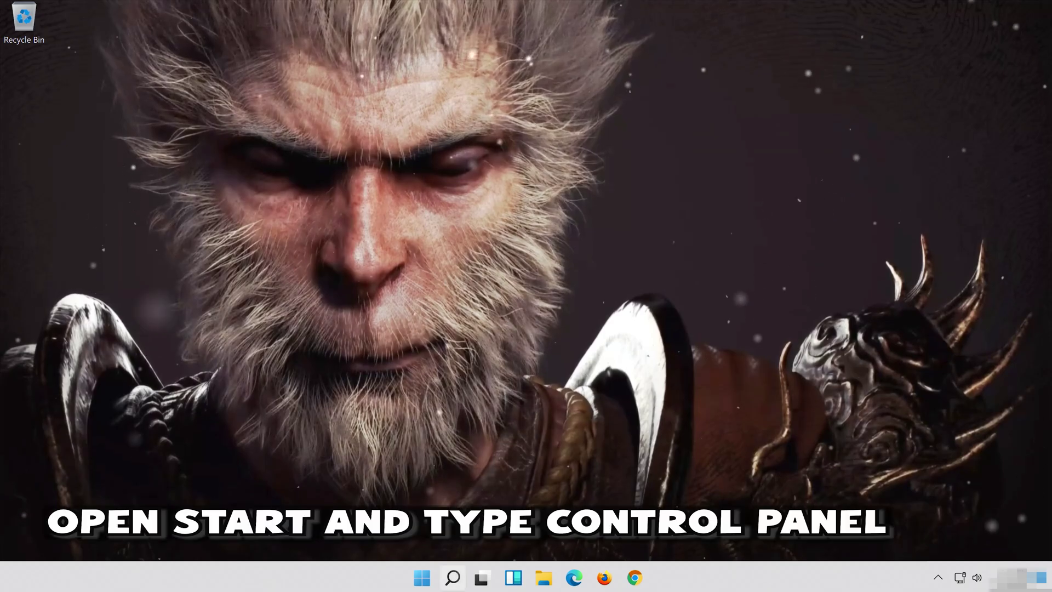
Search Windows for "control panel" and open the Control Panel app.
click(457, 586)
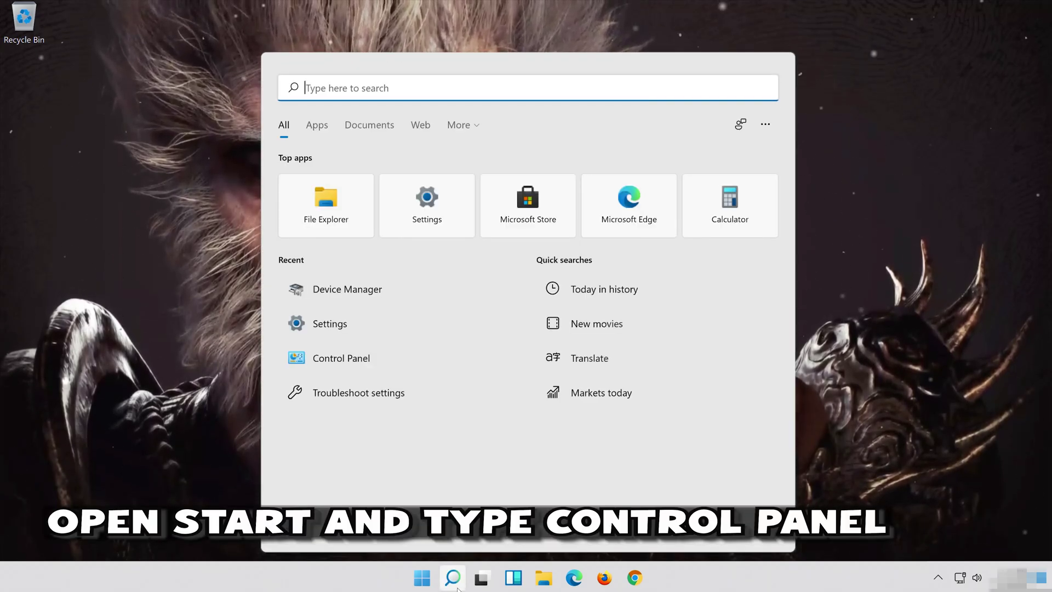
text(con)
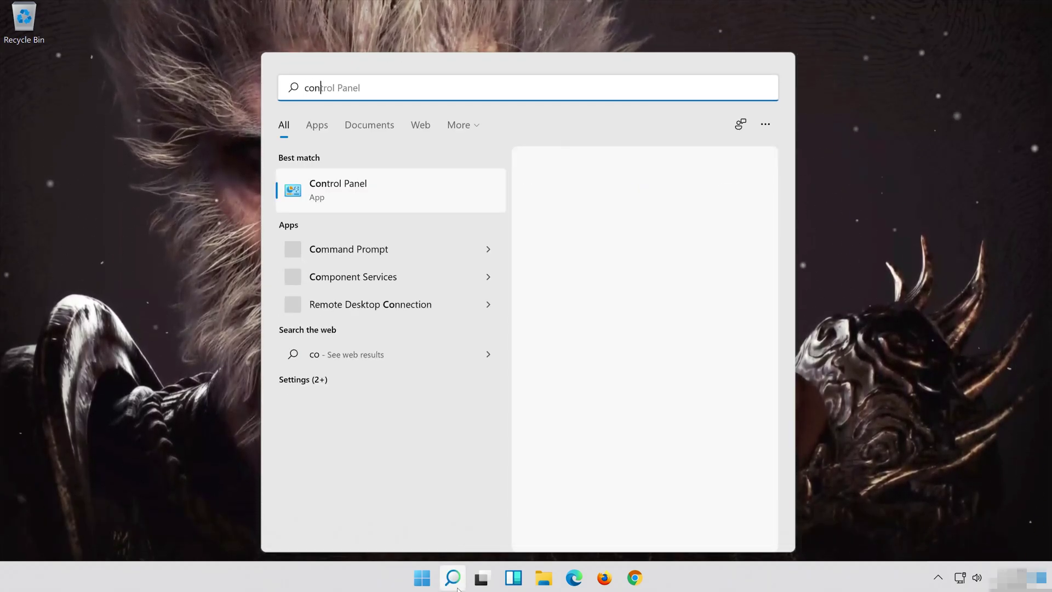
text(trol pa)
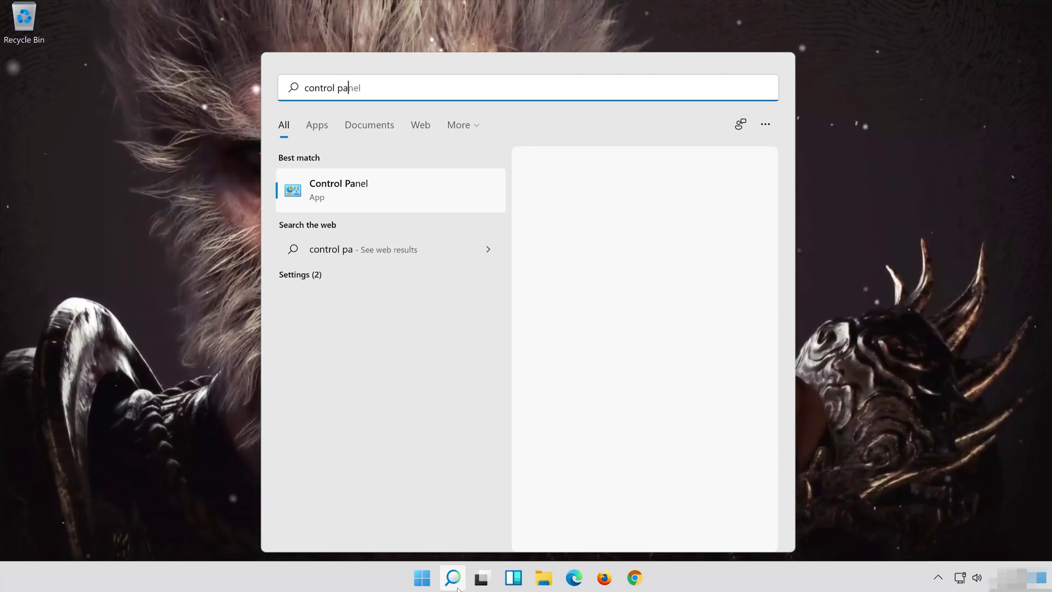
text(nel)
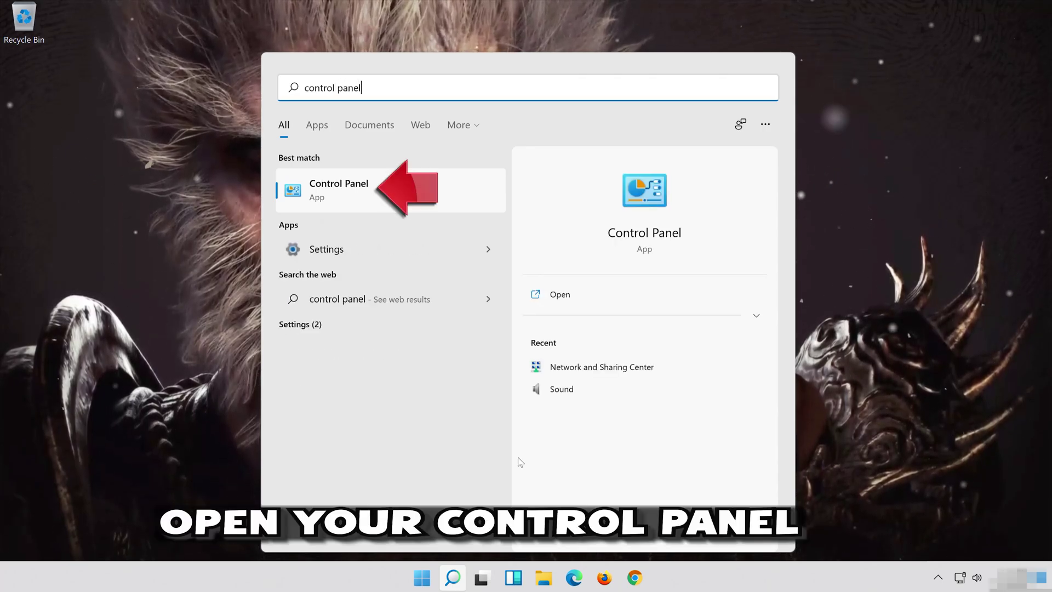
click(446, 190)
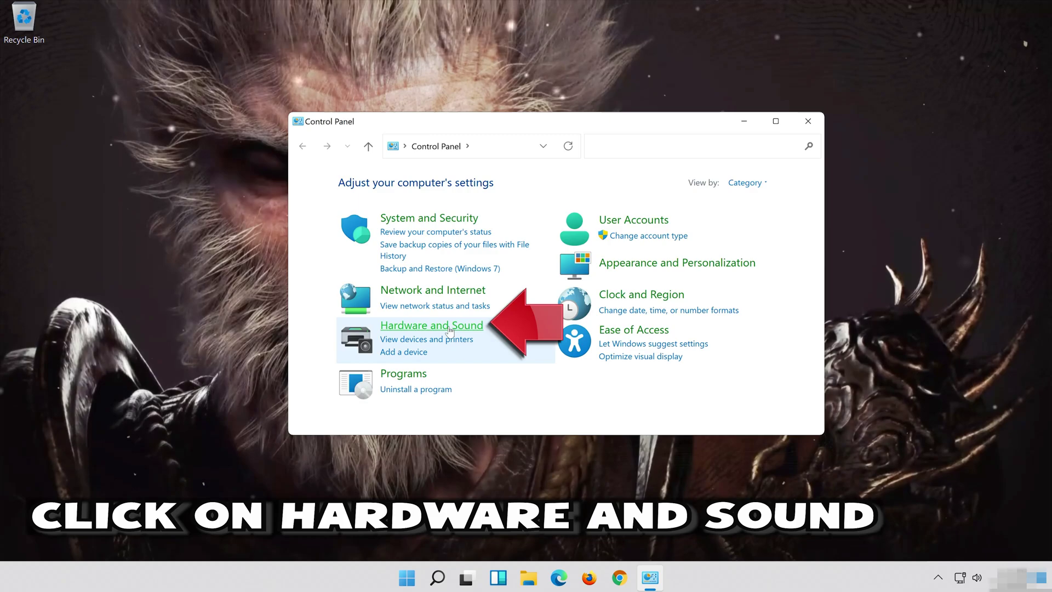
Open the Sound dialog from Hardware and Sound, move it to mid-screen and close the Control Panel window.
click(475, 326)
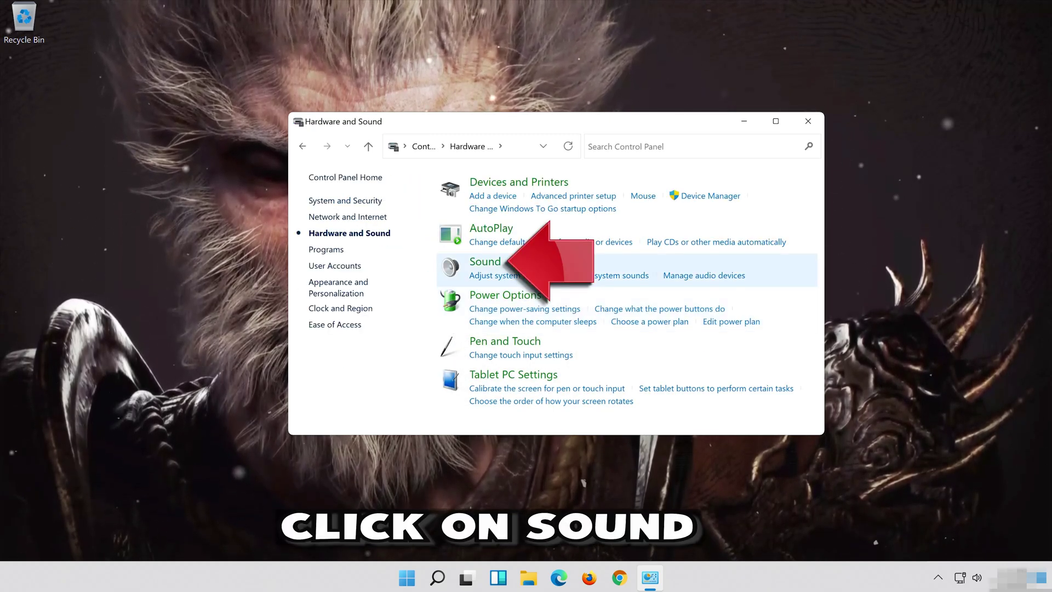
click(484, 263)
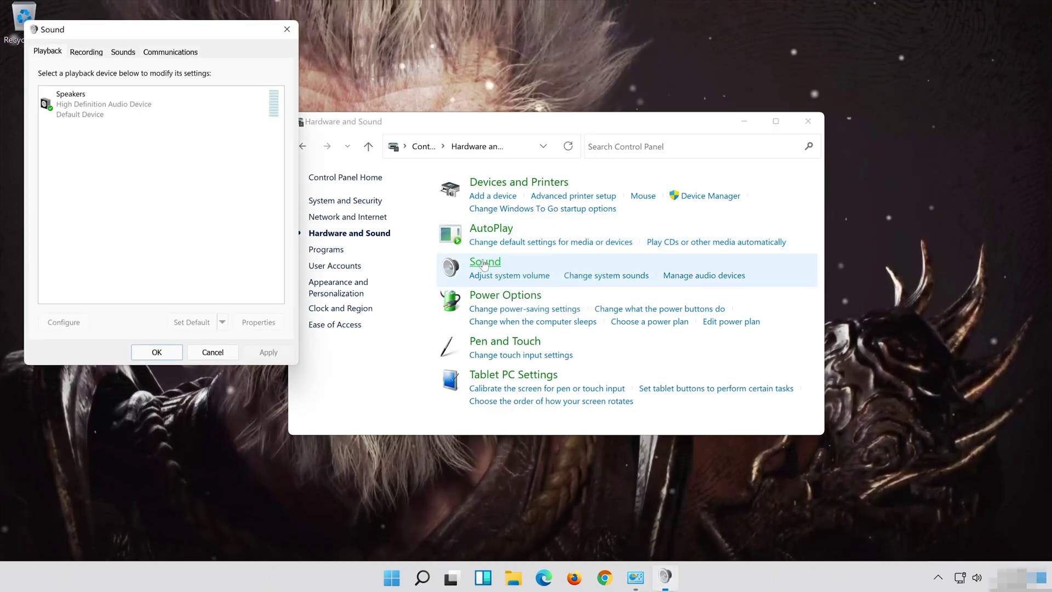
drag(176, 38, 554, 117)
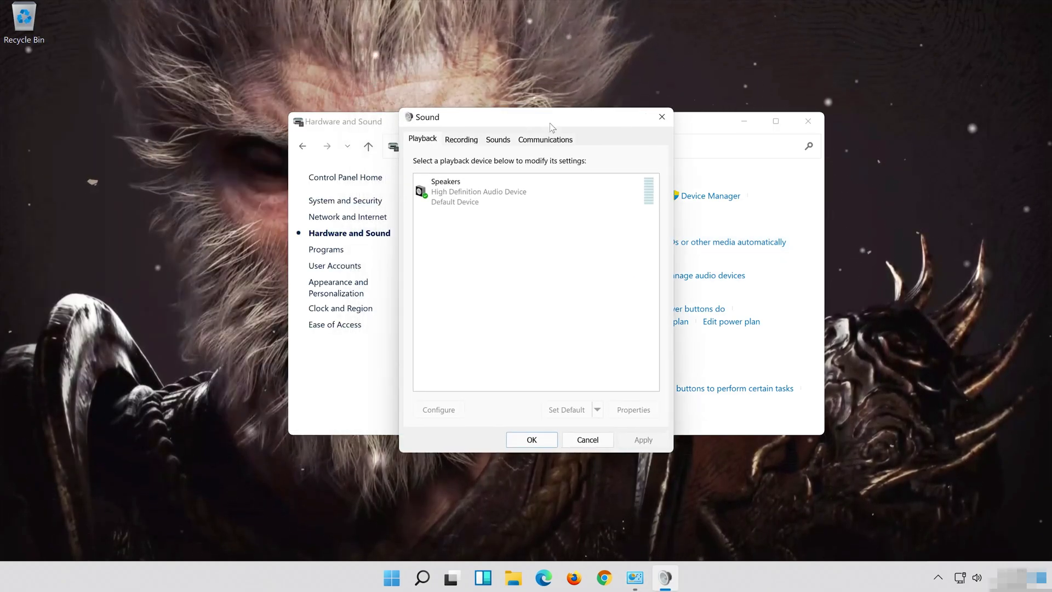
click(801, 119)
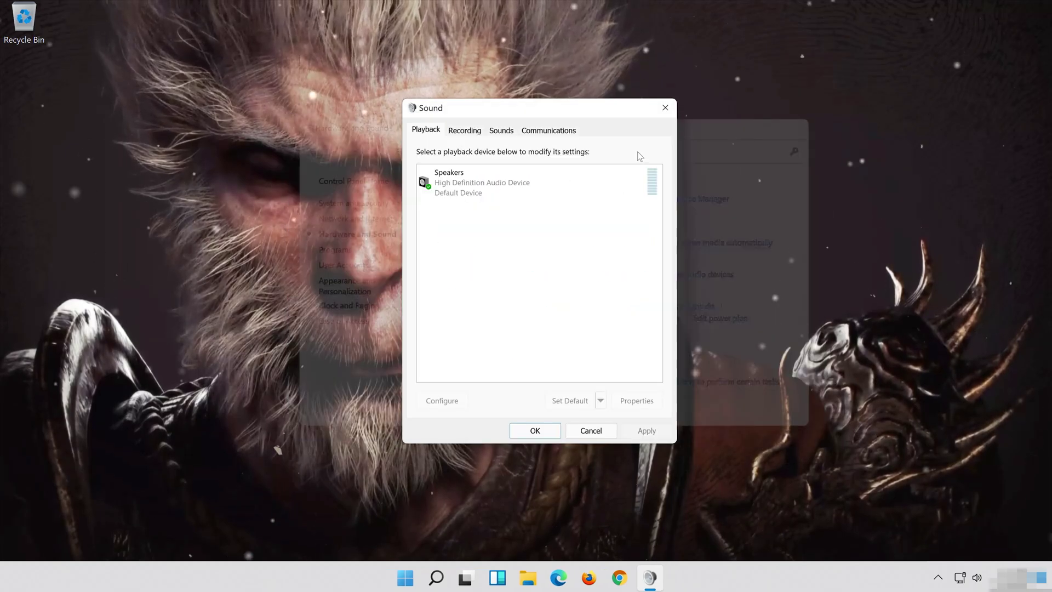
Open the properties of the default Speakers playback device and show its Enhancements settings.
click(505, 177)
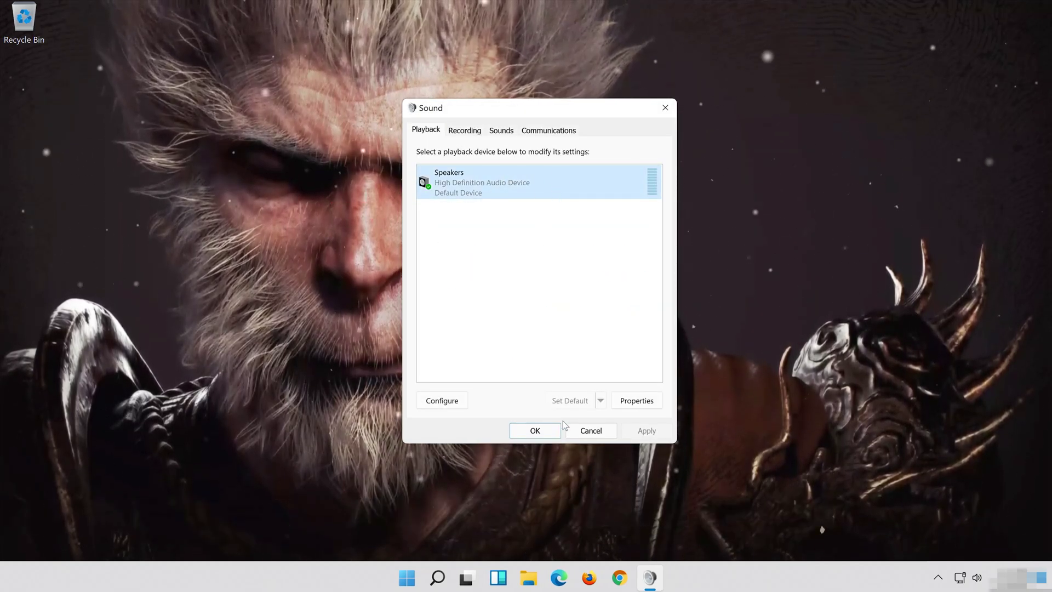
right_click(540, 173)
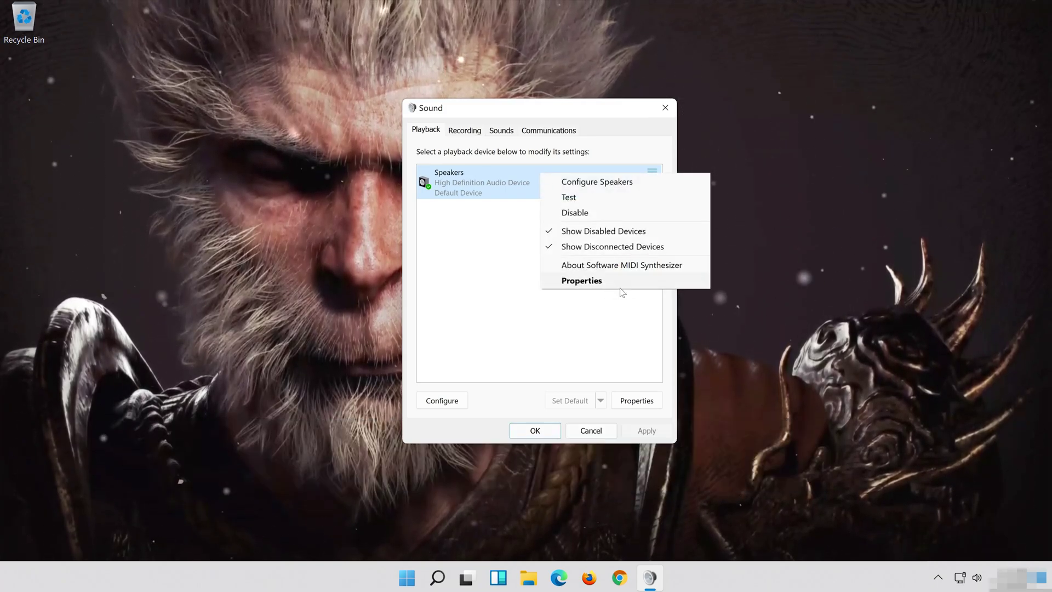
click(624, 284)
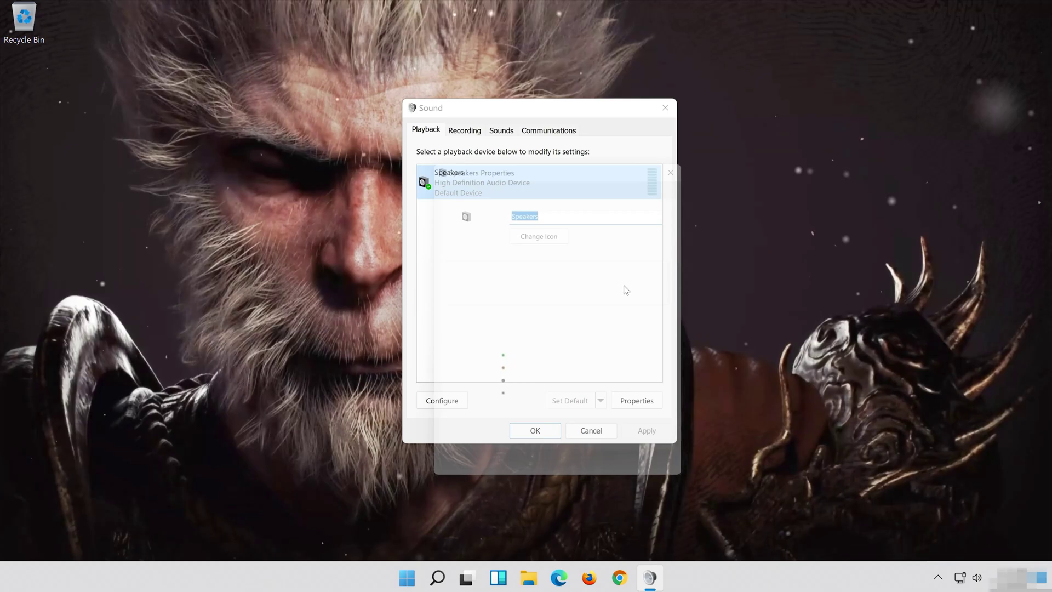
drag(583, 169, 563, 118)
click(519, 128)
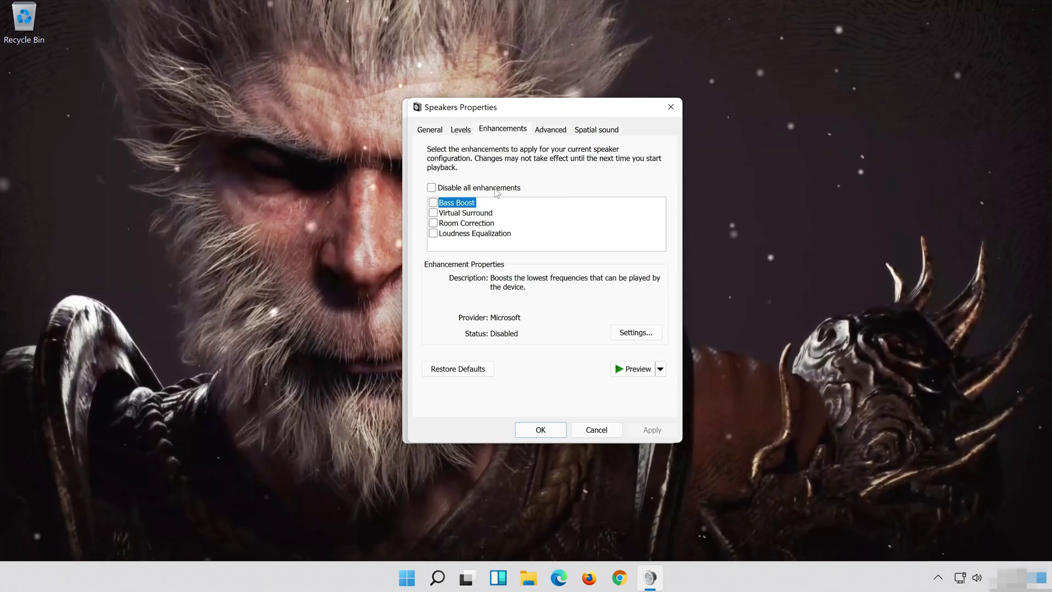
Disable all enhancements for the speakers, apply the change and close both sound dialogs.
click(436, 189)
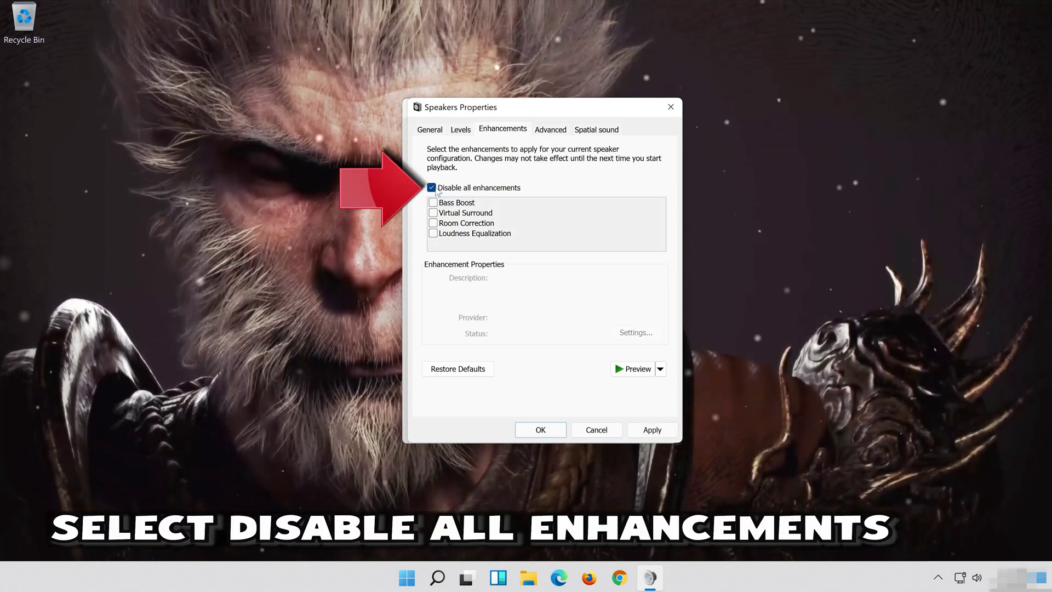
click(664, 429)
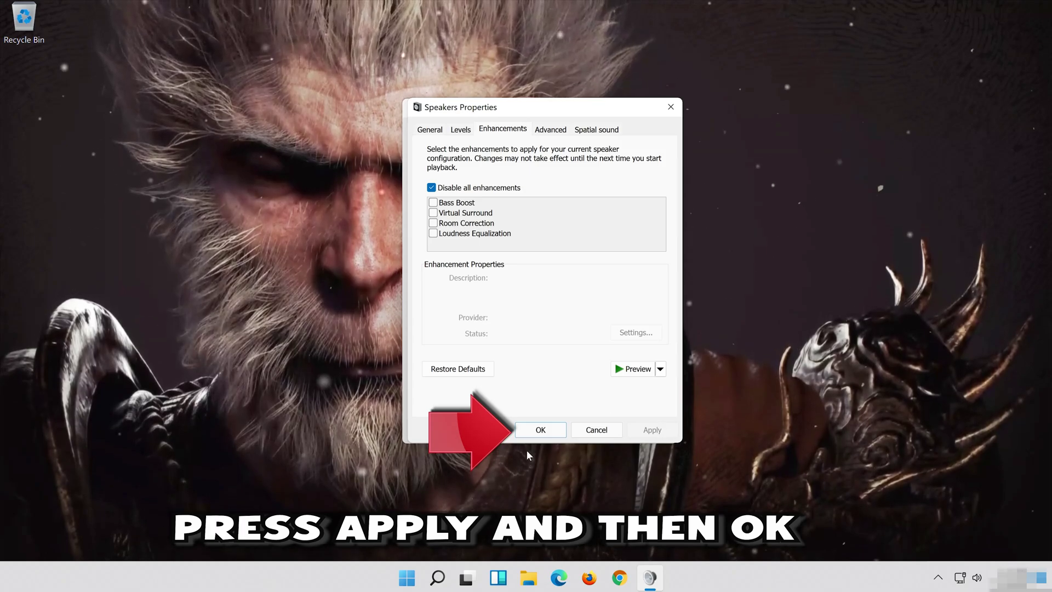
click(561, 427)
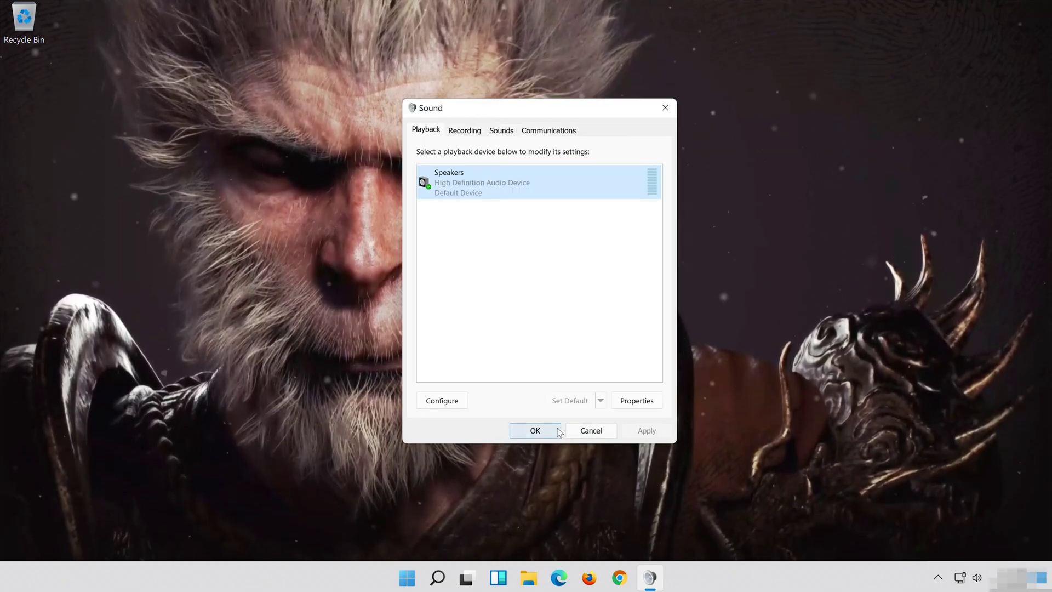
click(536, 431)
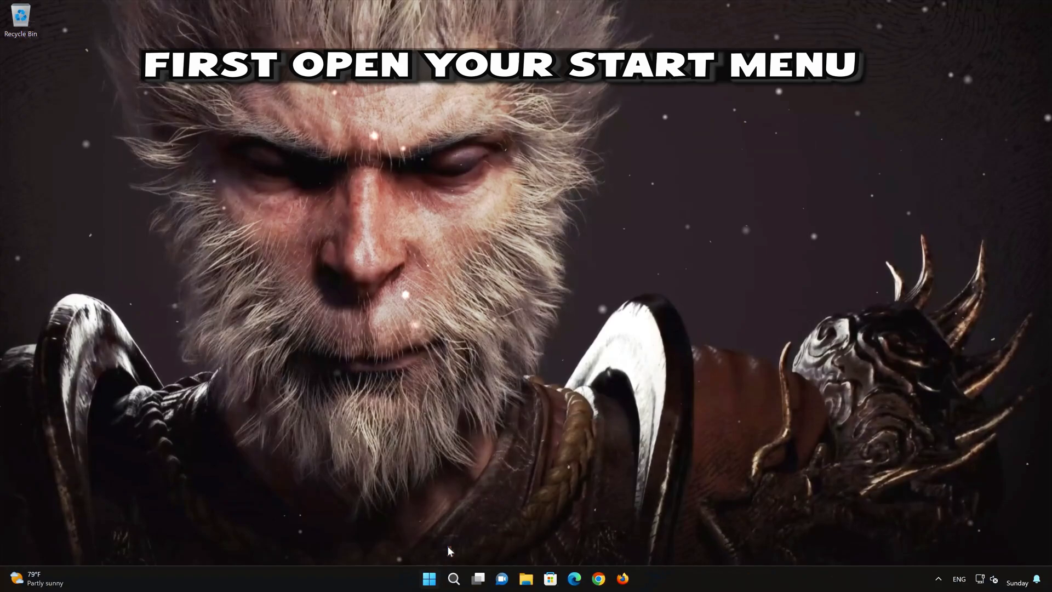
Open Windows Settings and go to the Other troubleshooters page under System > Troubleshoot.
click(435, 576)
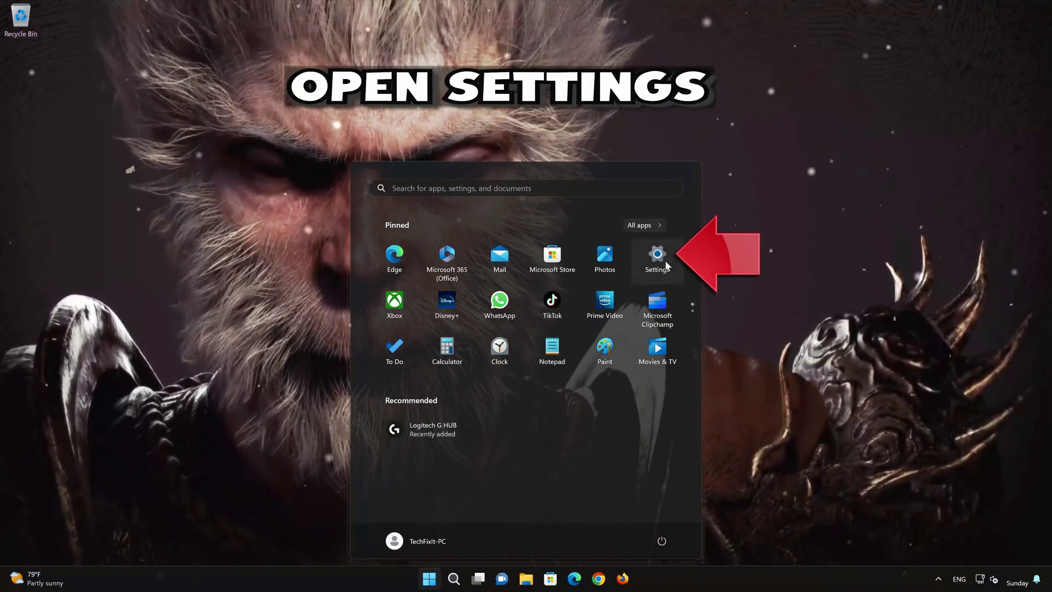
click(657, 257)
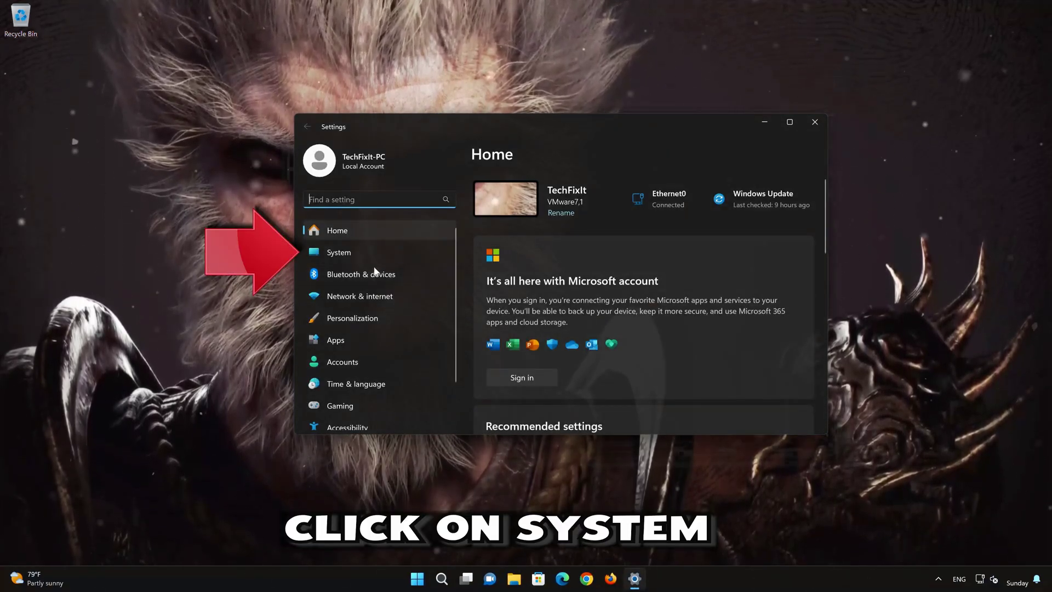
click(373, 252)
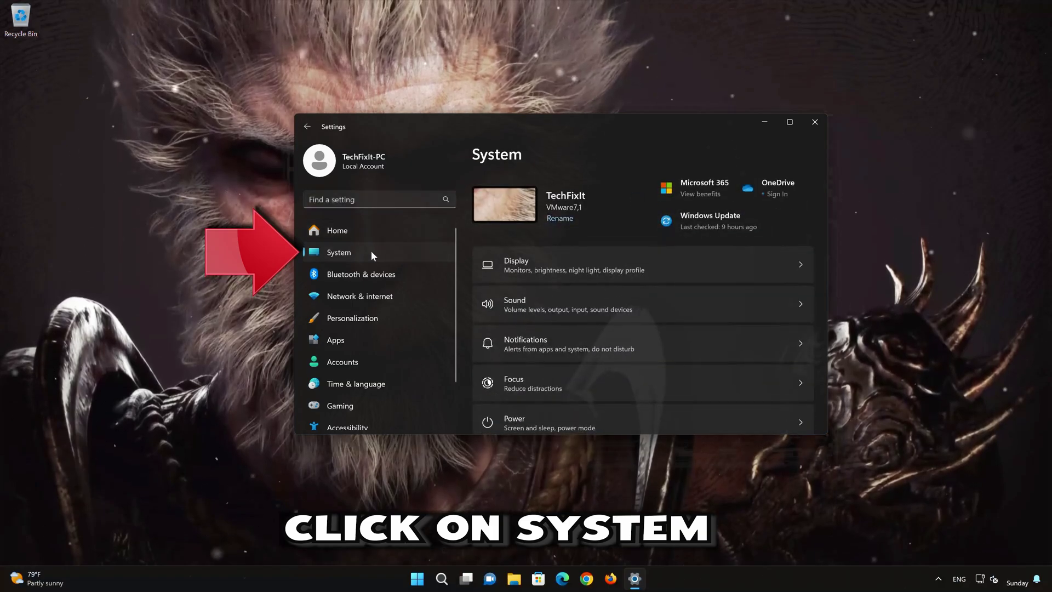
scroll(624, 324, down, 5)
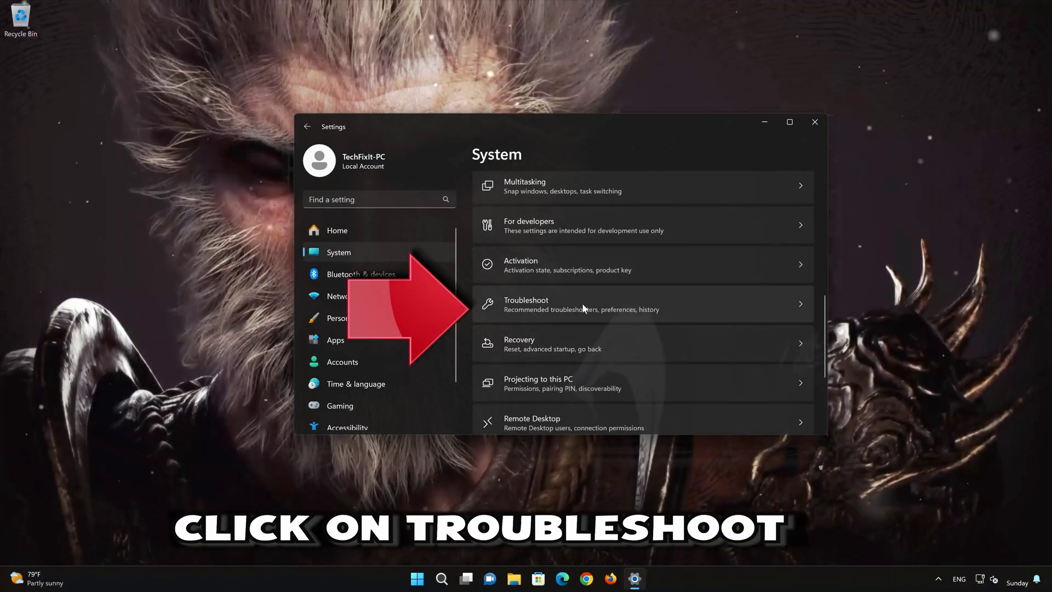
scroll(547, 307, down, 1)
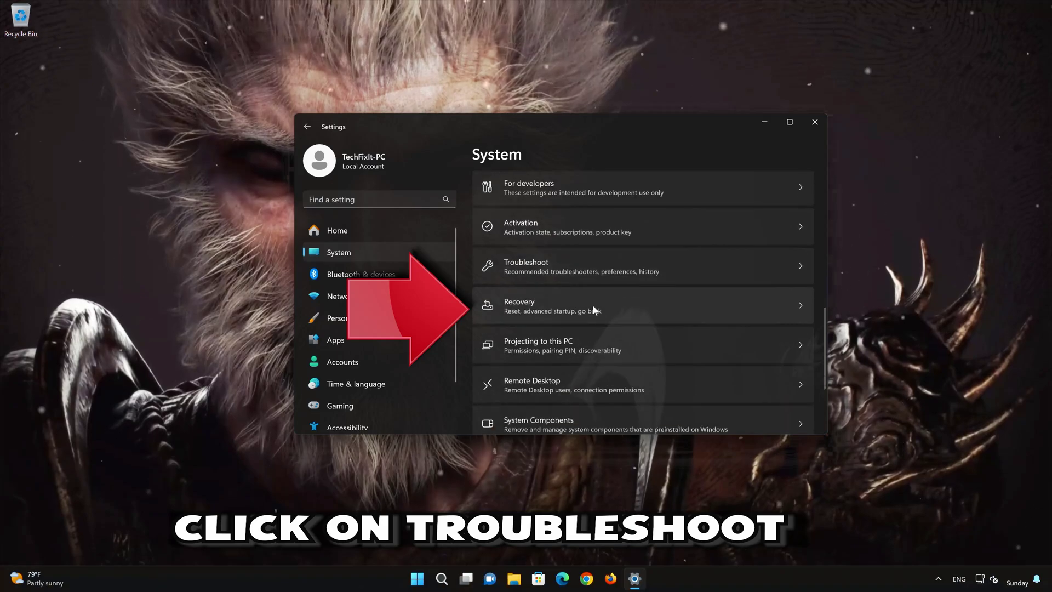
click(578, 271)
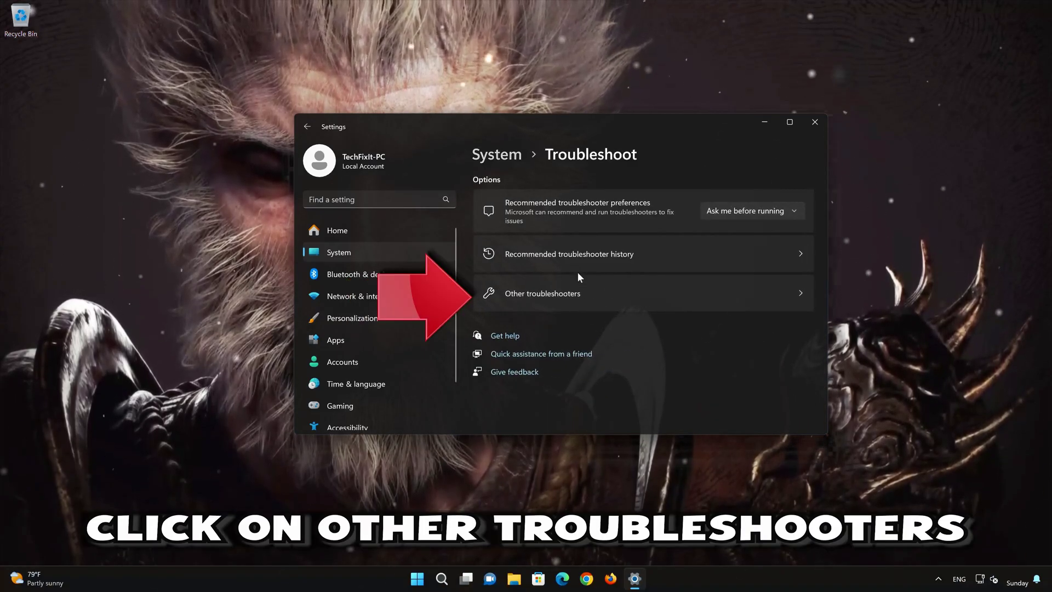
click(565, 301)
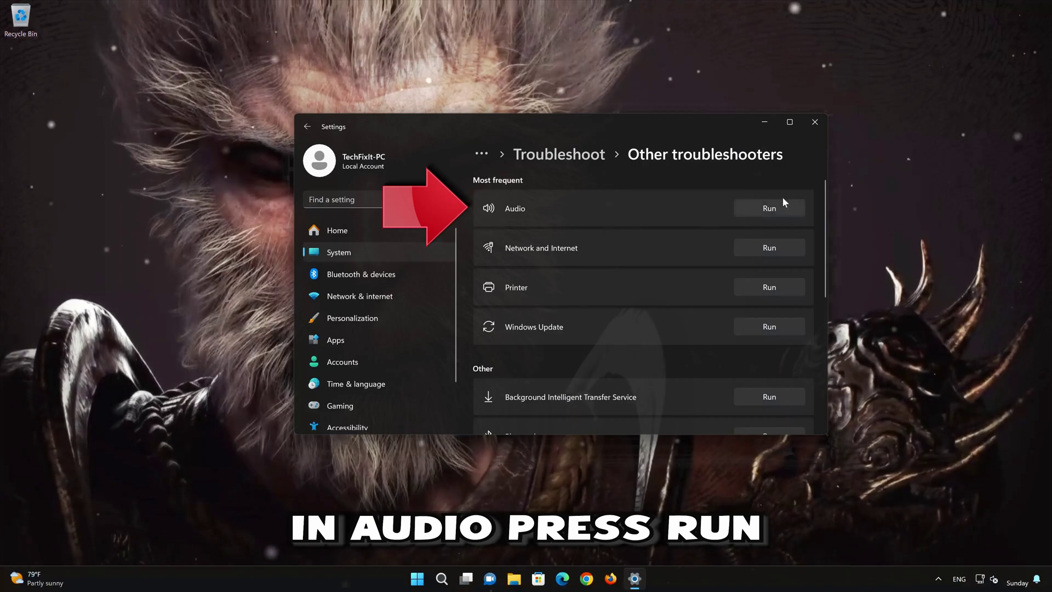
Run the Audio troubleshooter, agree to diagnostics and the audio services restart, report the problem as solved, and close Get Help and Settings.
click(772, 208)
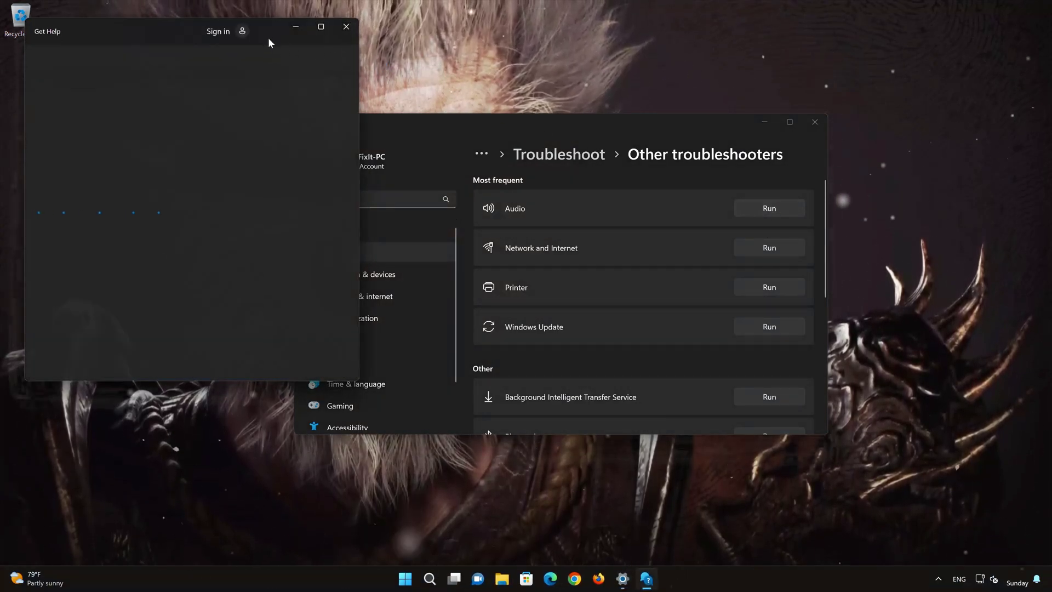
drag(265, 27, 582, 94)
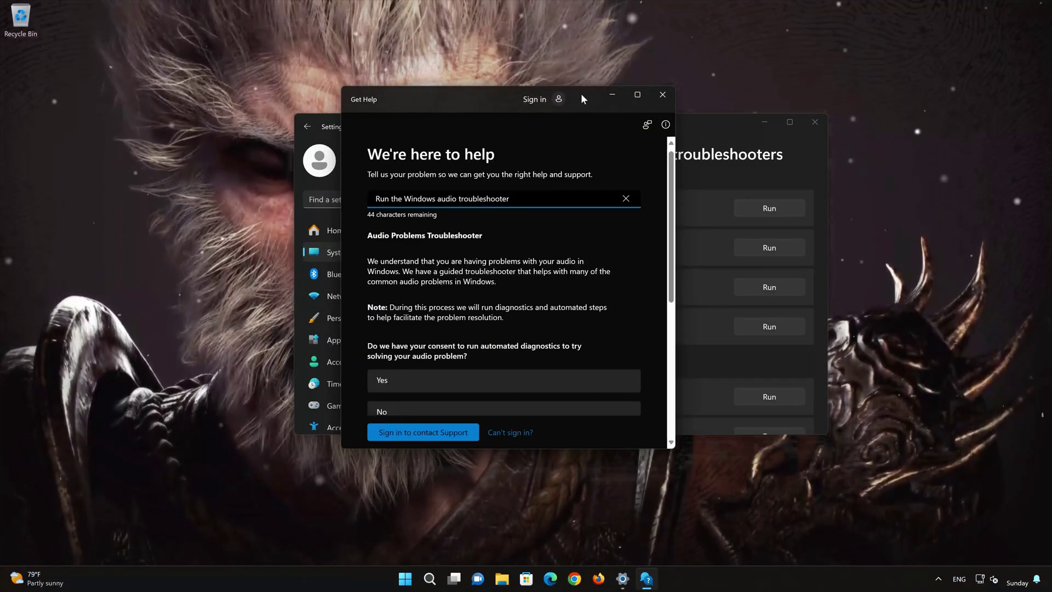
click(432, 382)
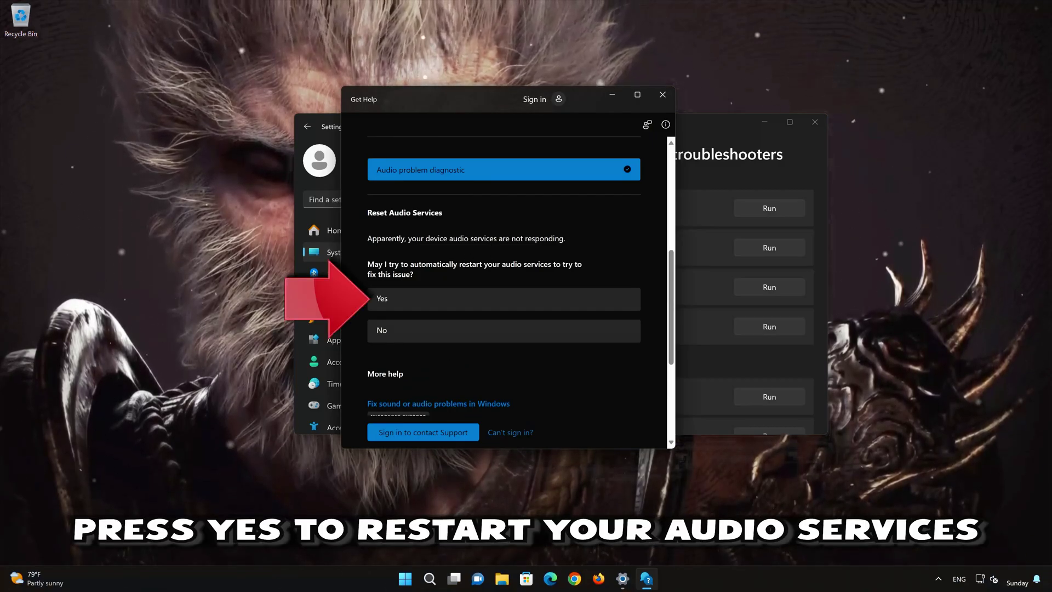
click(452, 304)
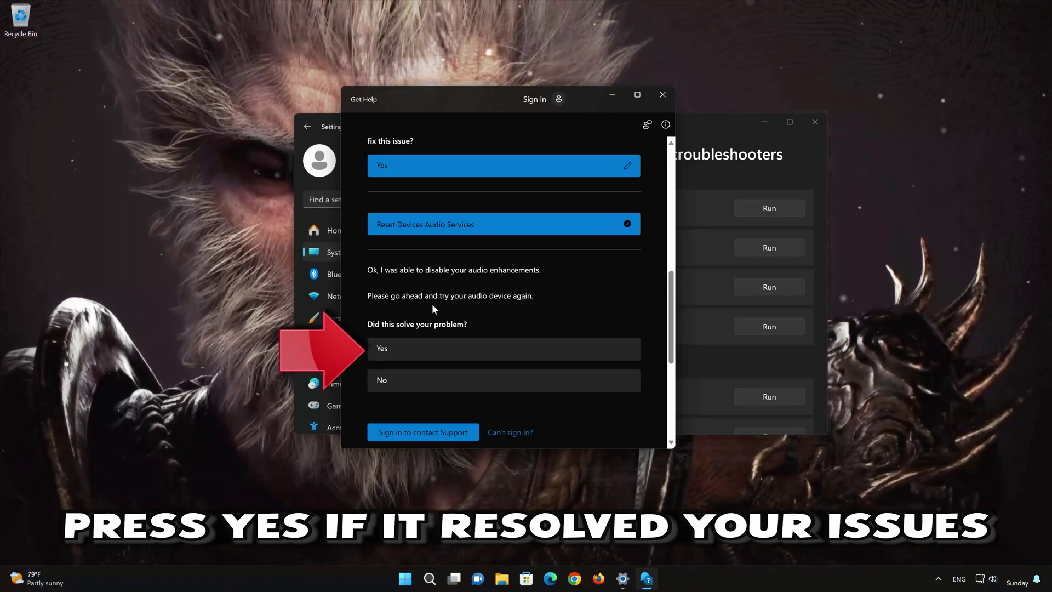
click(521, 350)
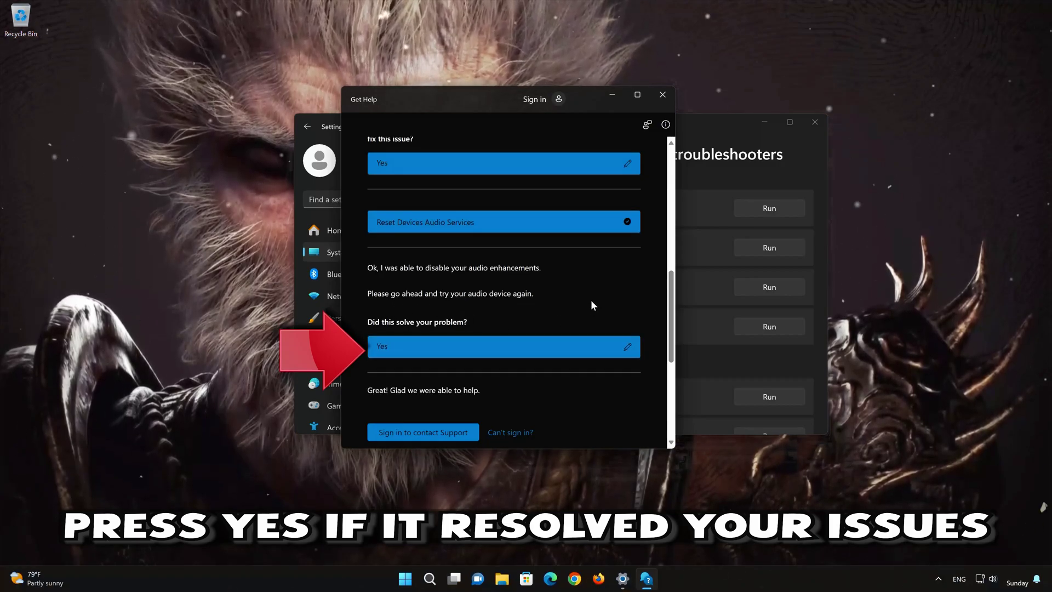
click(663, 94)
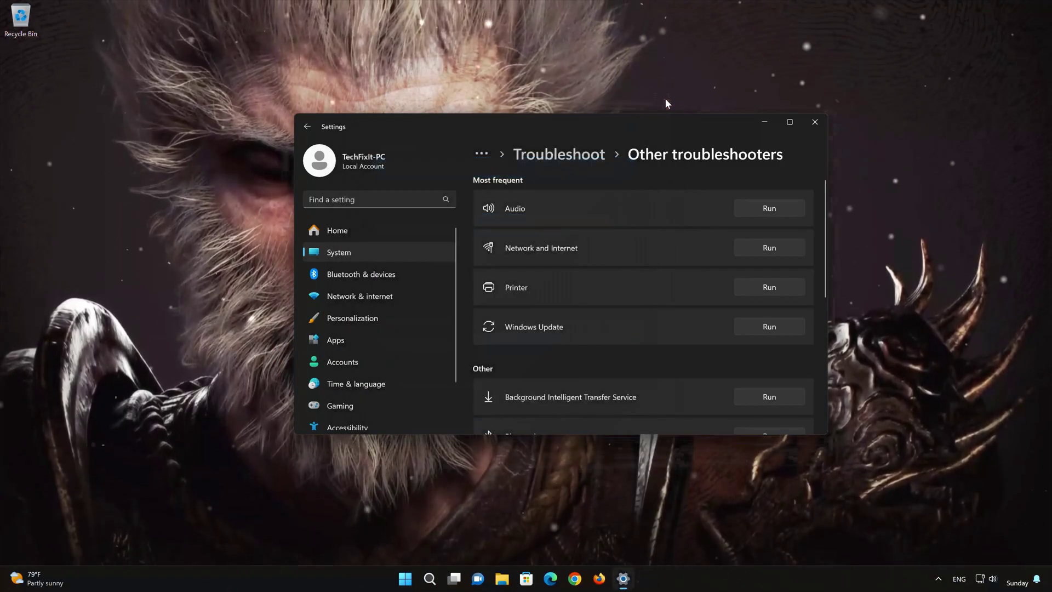
click(806, 125)
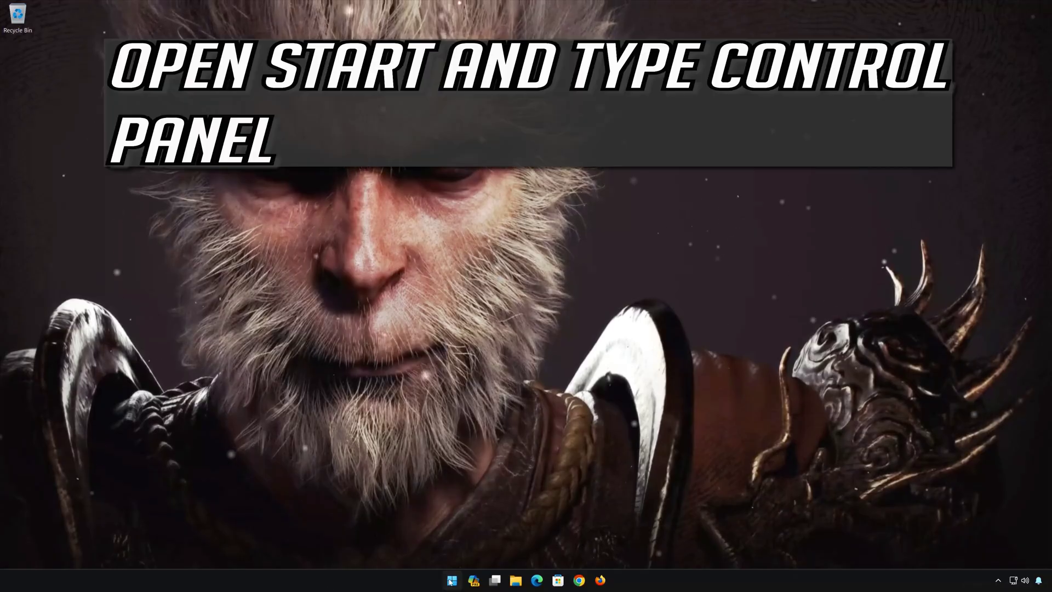
Find and open Control Panel through a Windows search, and open the Sound dialog from Hardware and Sound.
click(451, 580)
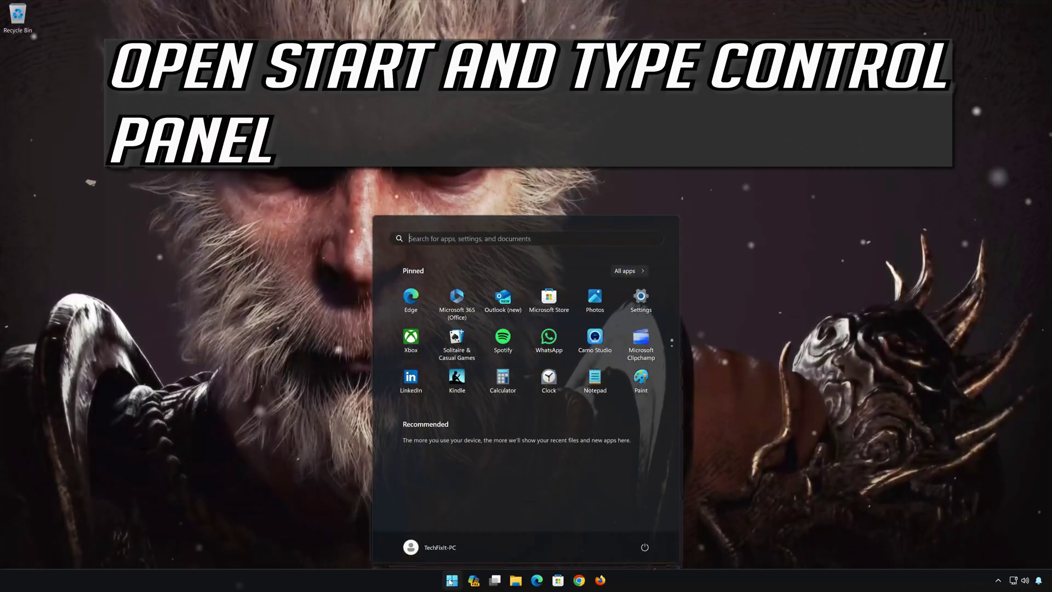
text(control panel)
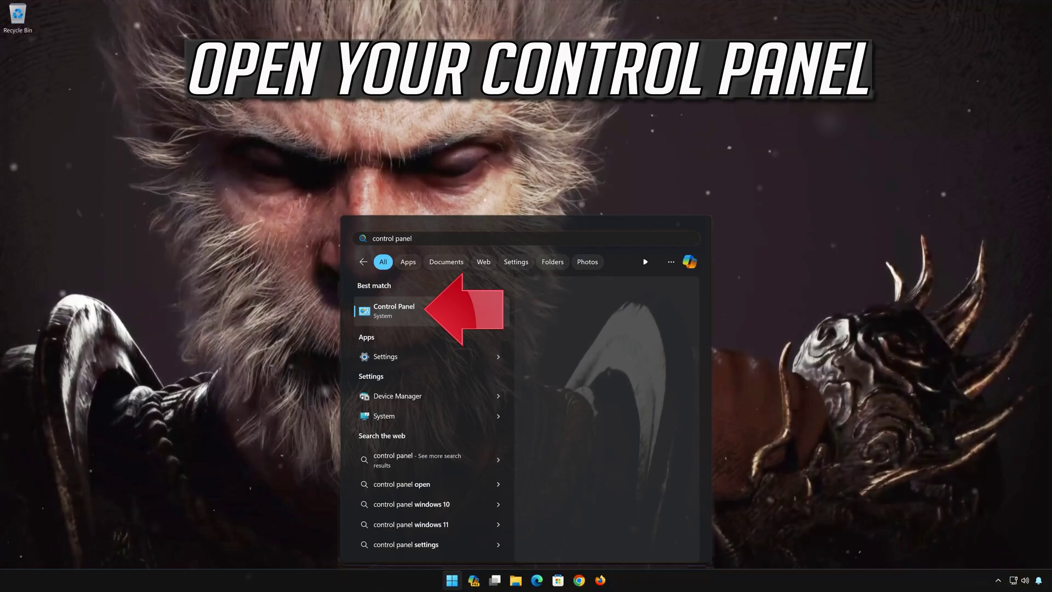
click(444, 316)
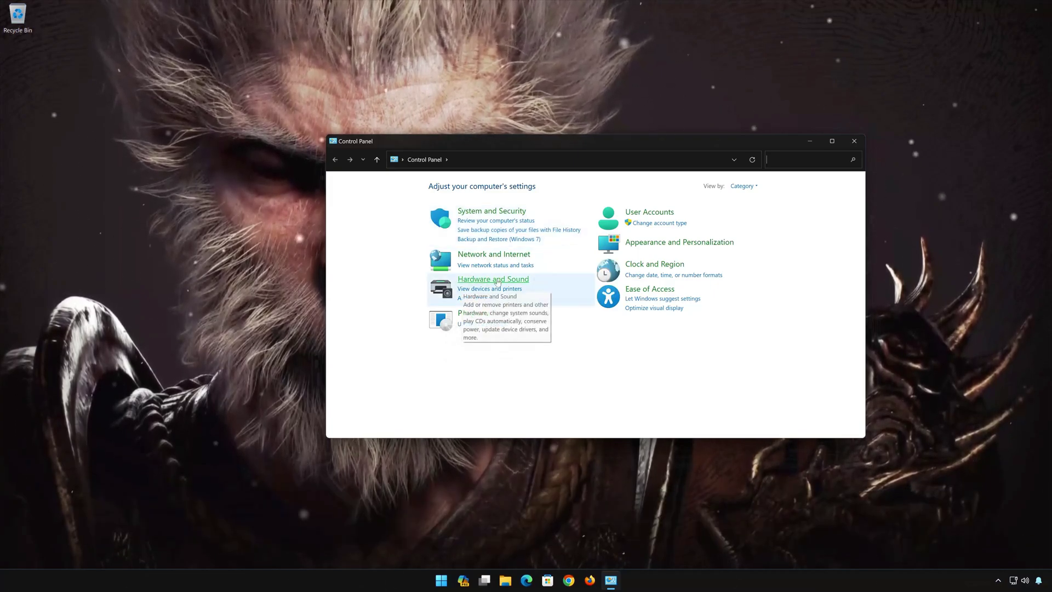
click(493, 280)
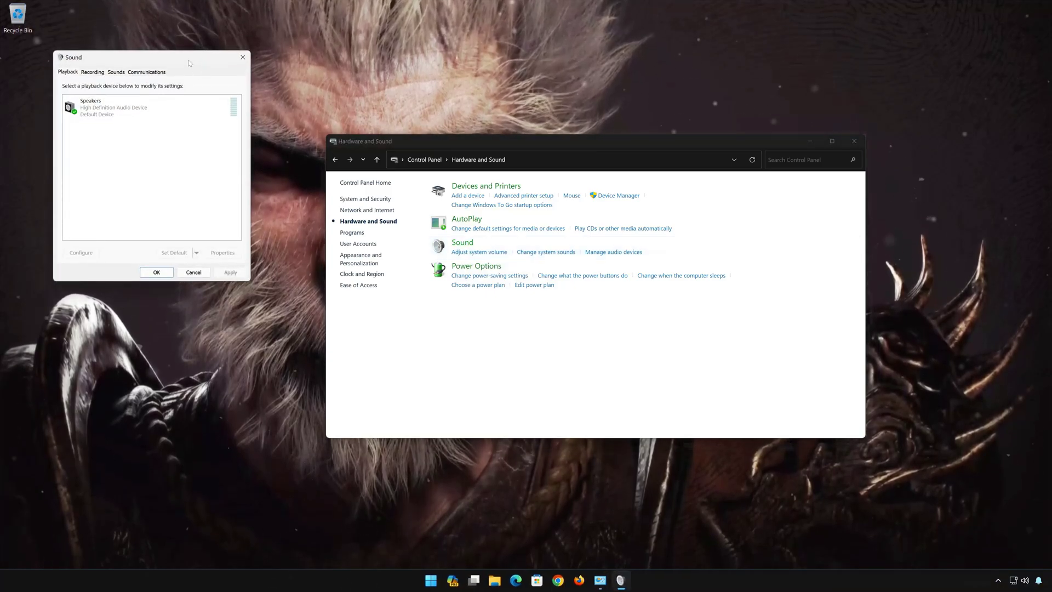
Close the Hardware and Sound window and open the properties of the Speakers playback device from the Sound dialog.
drag(263, 93, 632, 162)
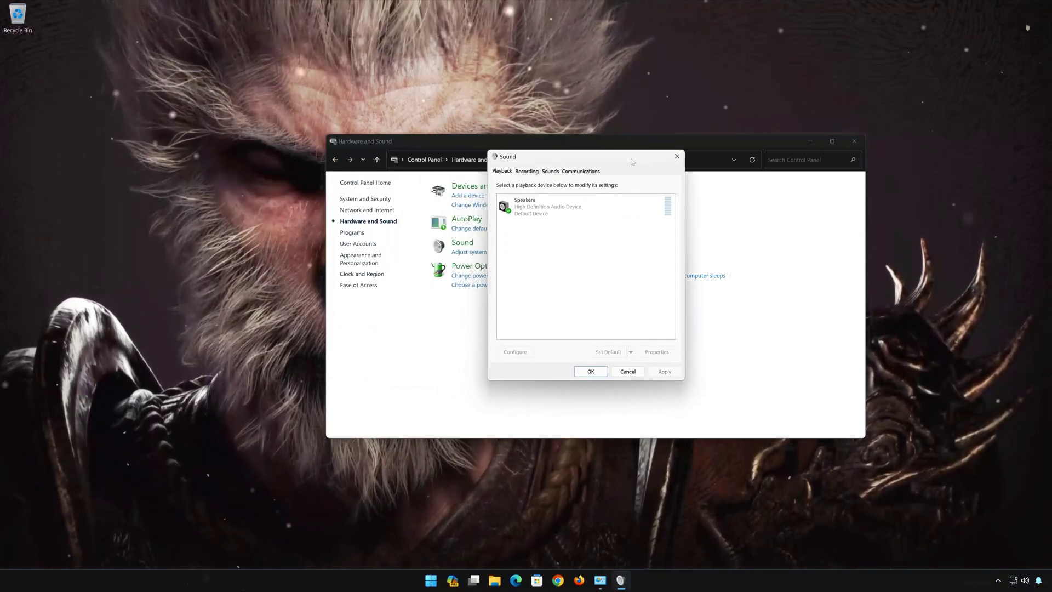
click(853, 144)
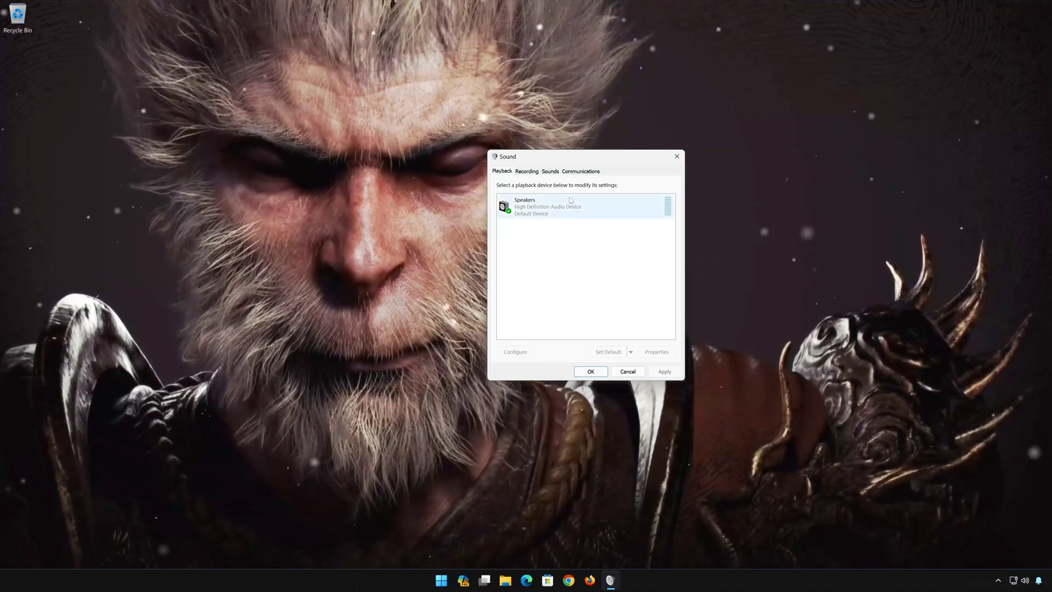
click(542, 209)
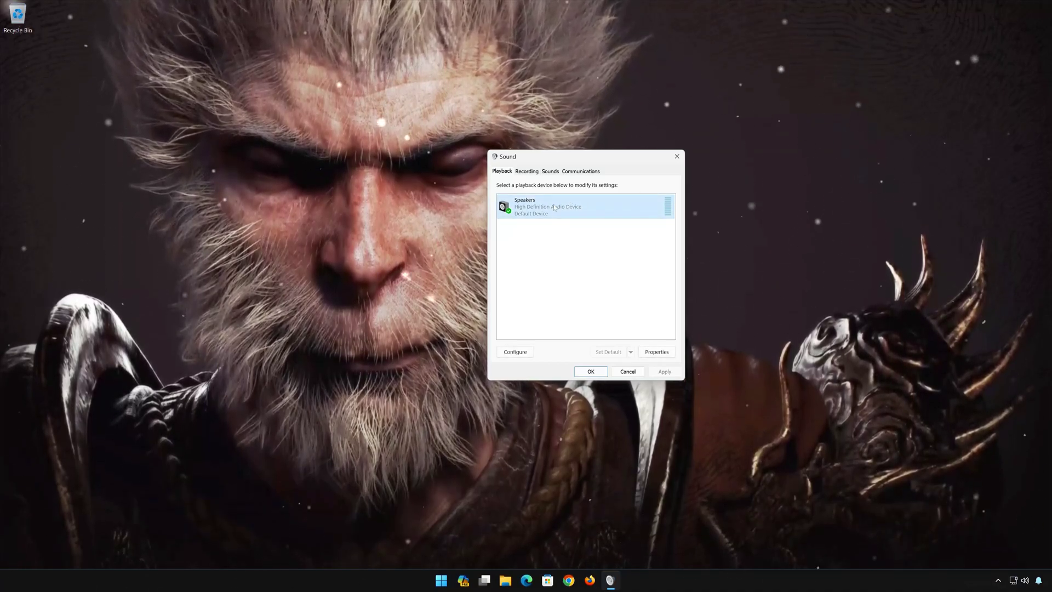
right_click(554, 207)
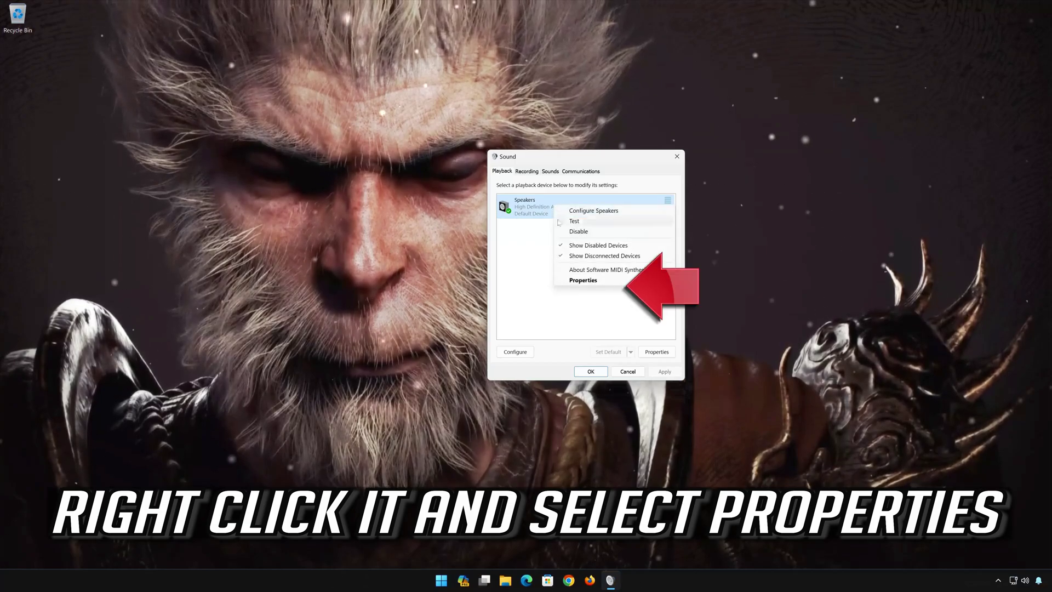
click(583, 281)
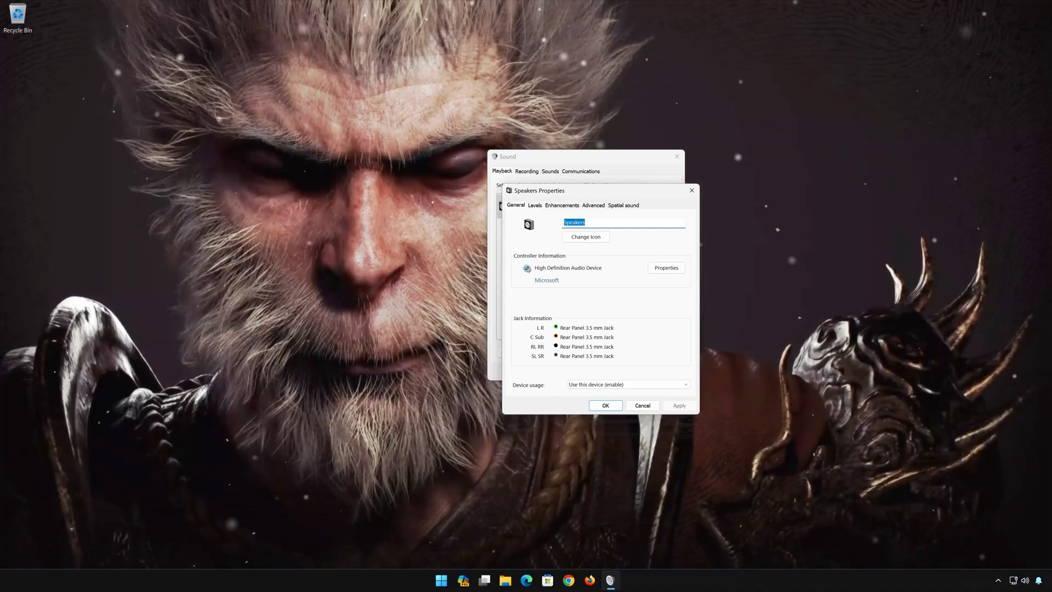
Set the speakers' default format to 16 bit, 44100 Hz (CD Quality), apply it and close both sound dialogs.
click(594, 207)
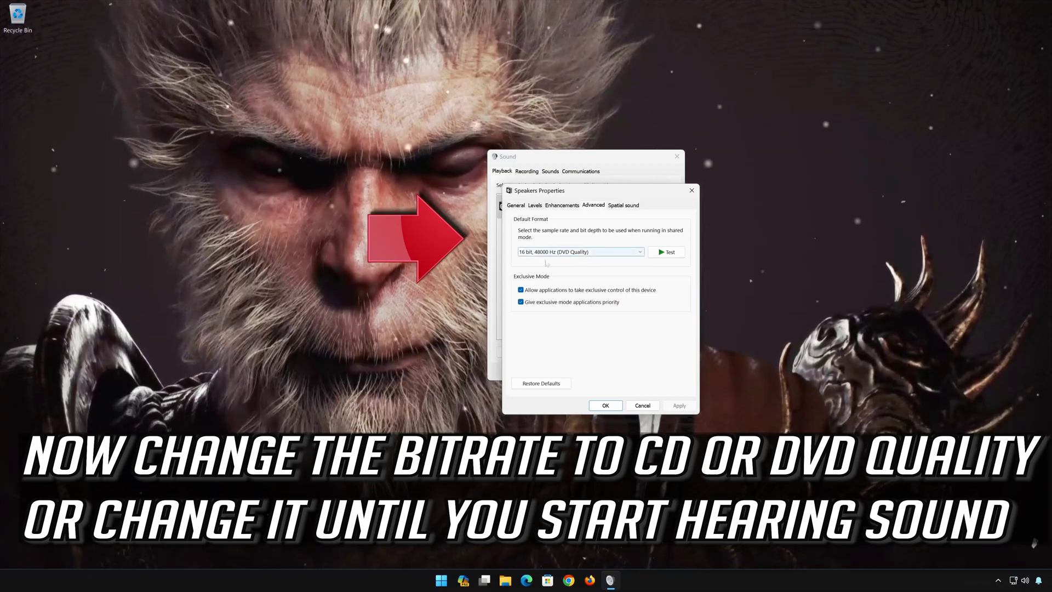
click(566, 253)
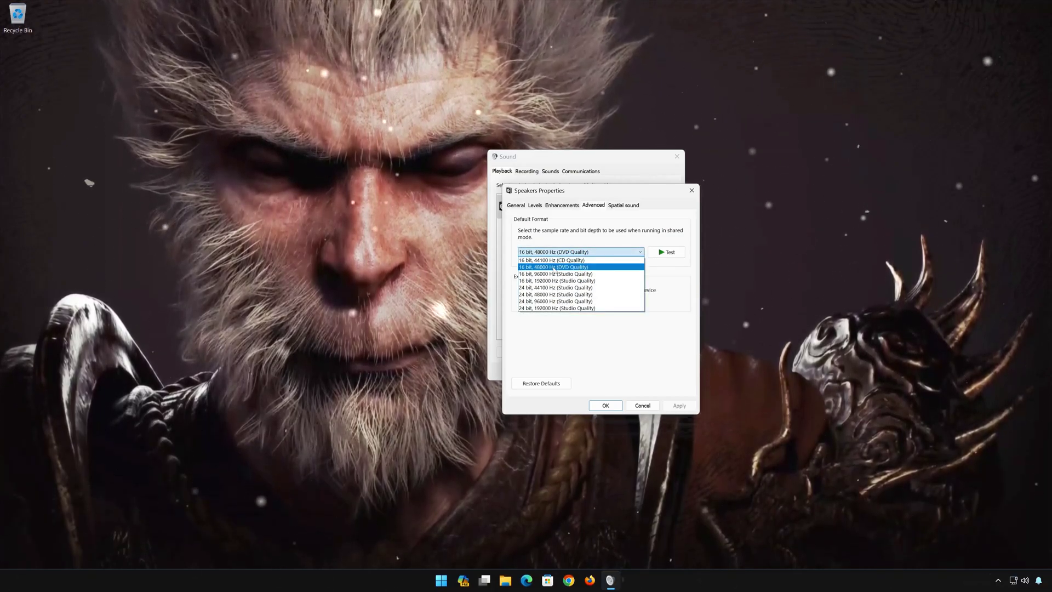
click(582, 260)
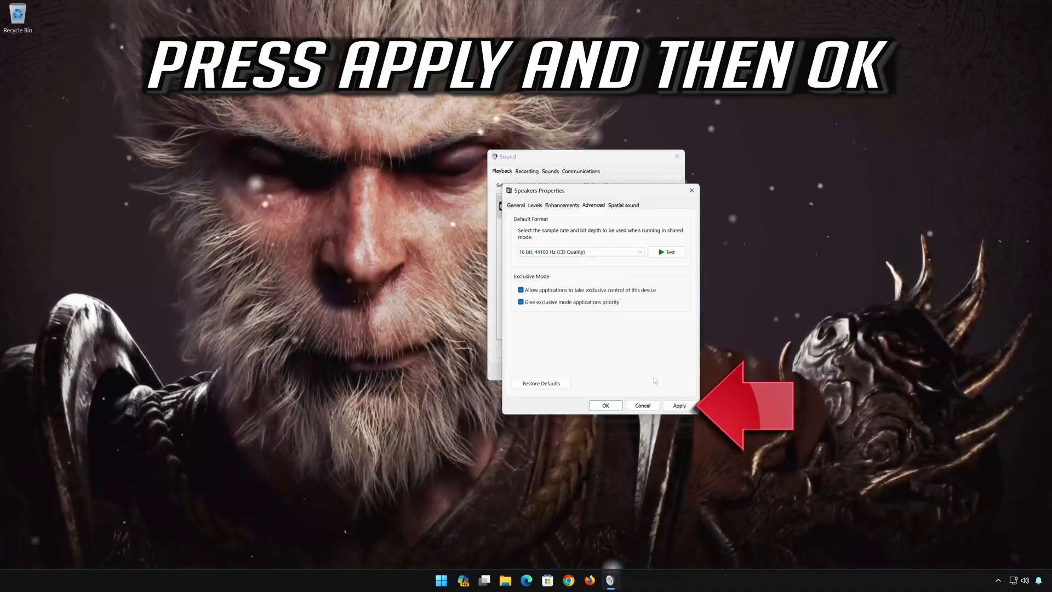
click(678, 406)
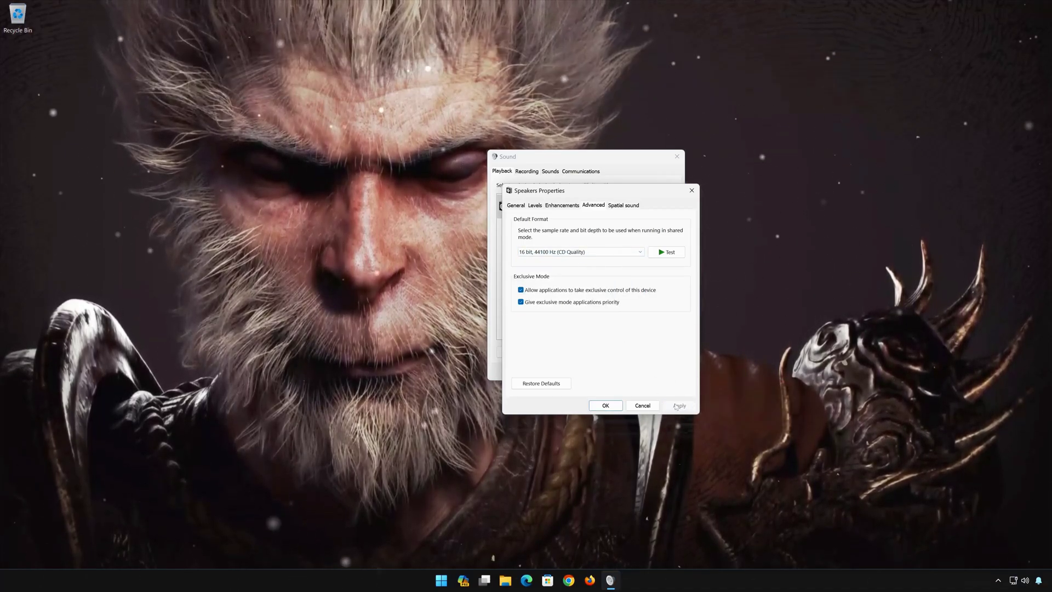
click(606, 406)
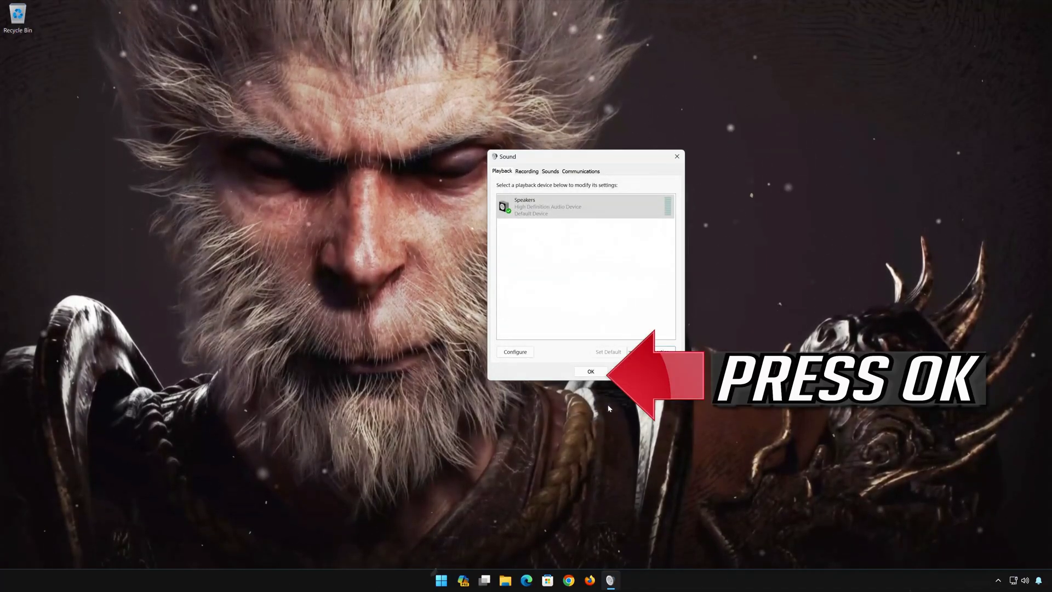
click(591, 372)
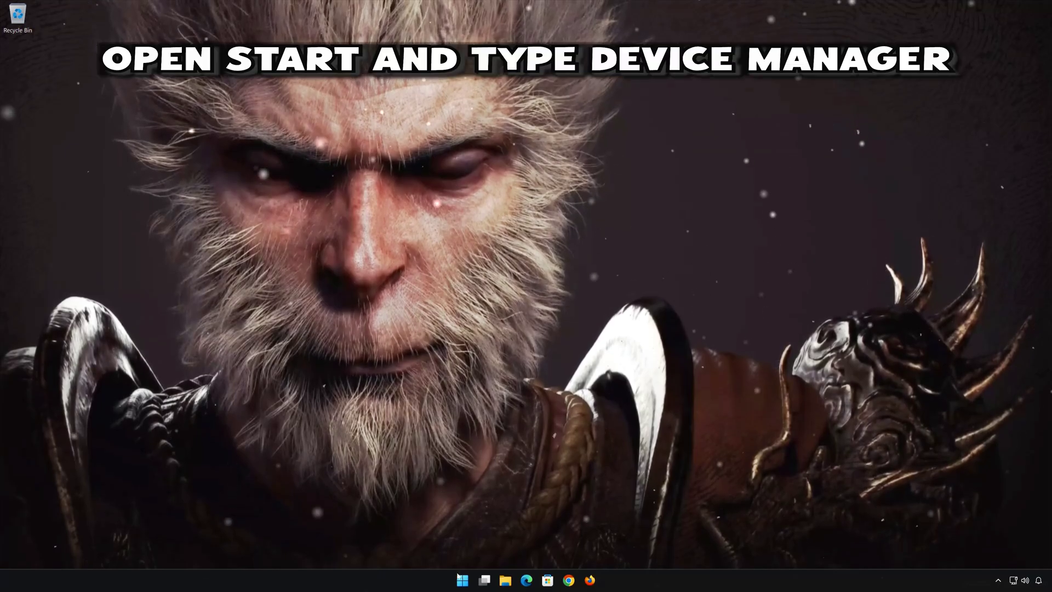
Search Windows for "device manager", open Device Manager and move its window to the middle of the desktop.
click(469, 580)
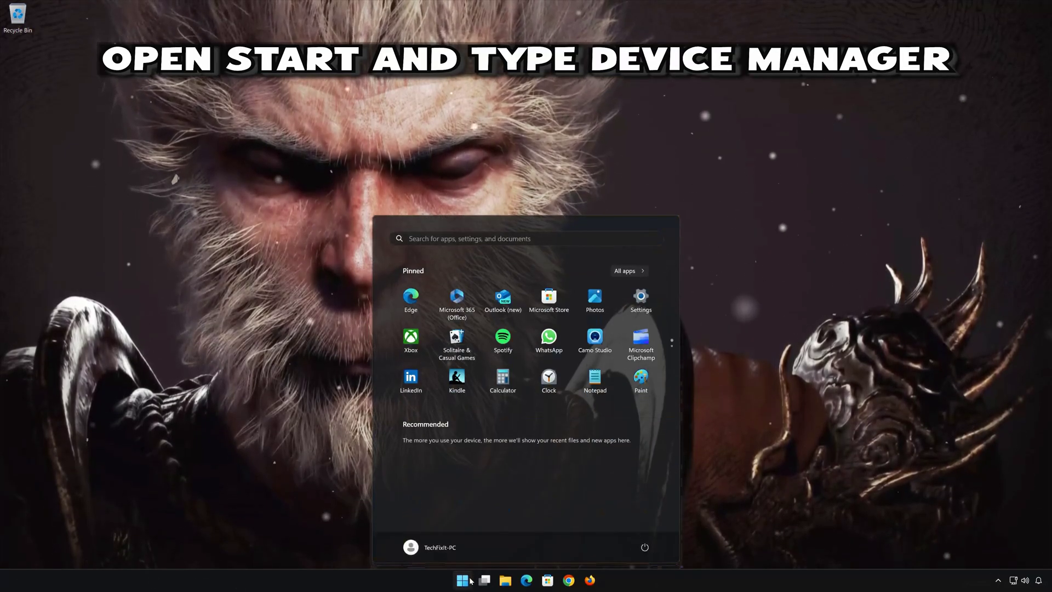
text(devic)
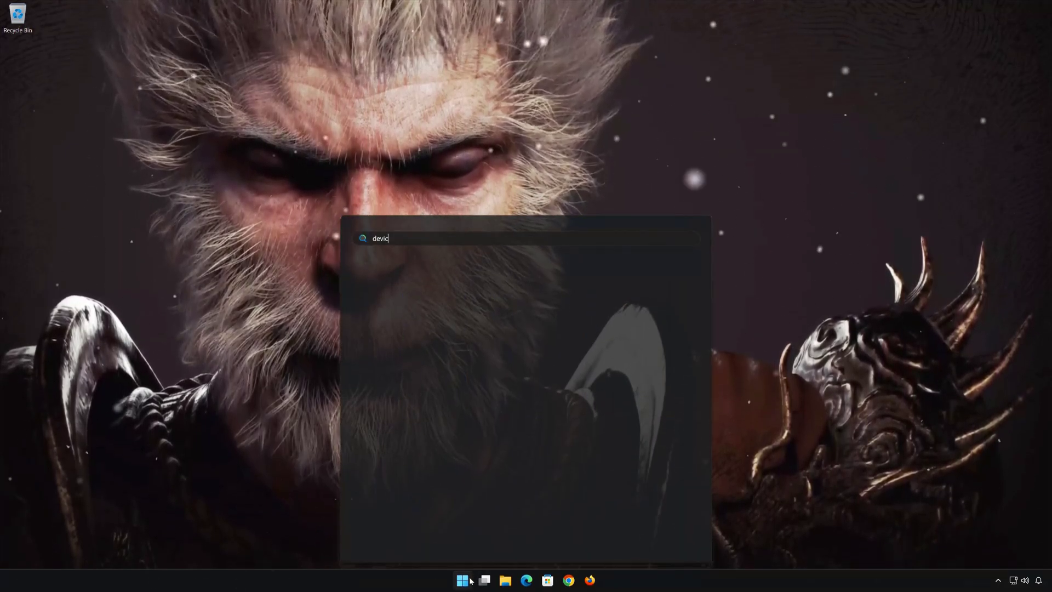
text(e manager)
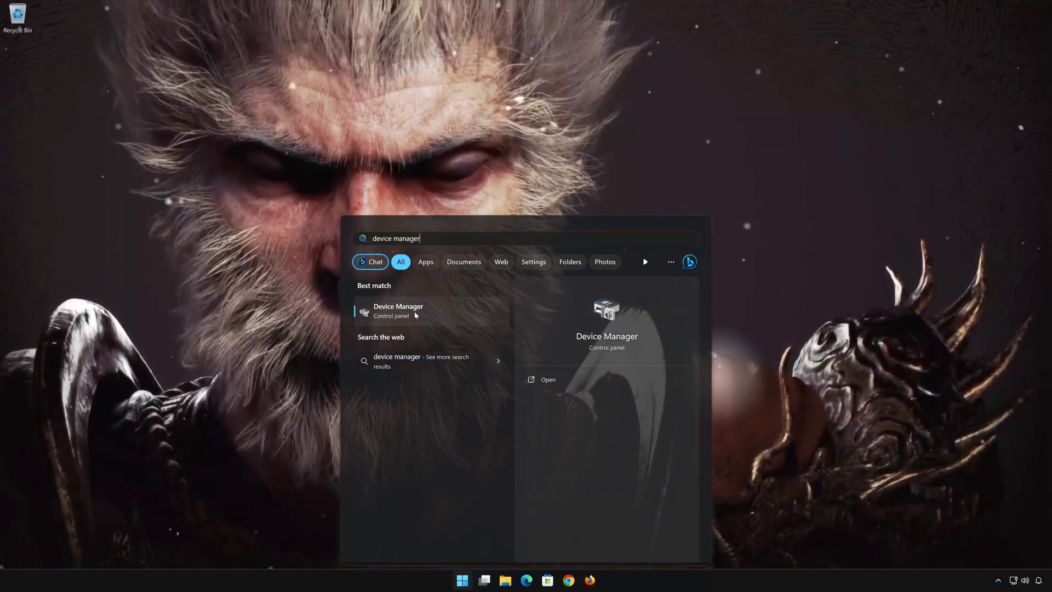
click(415, 315)
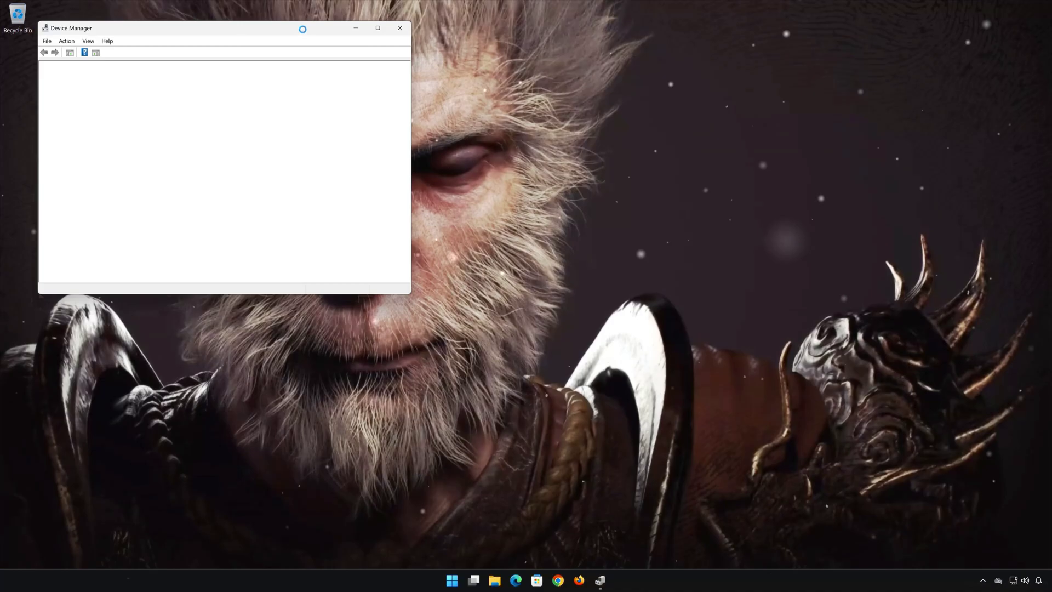
drag(304, 30, 644, 132)
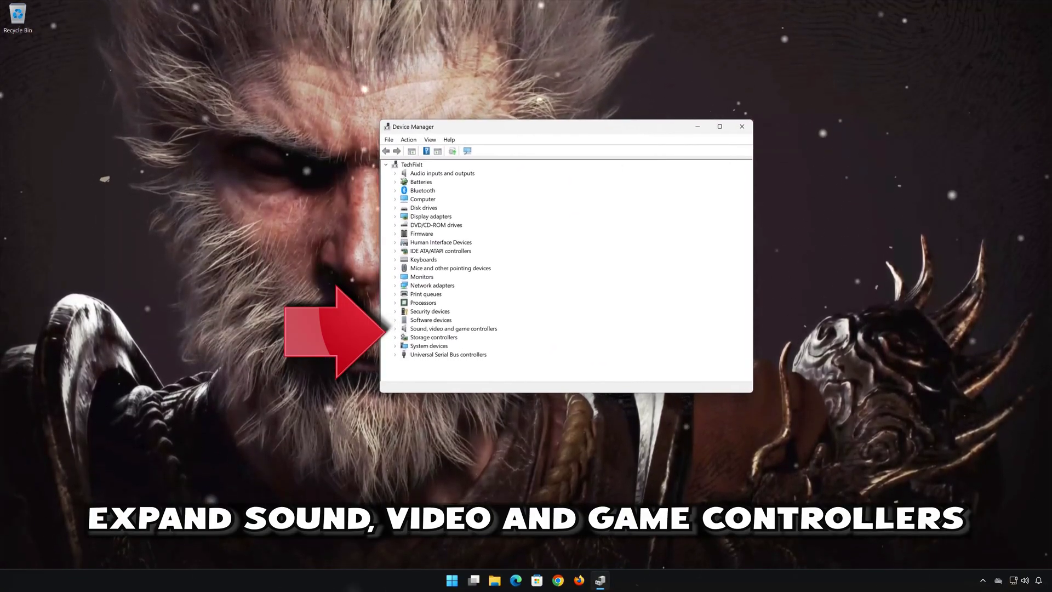
Expand Sound, video and game controllers and open the driver properties of the High Definition Audio Device.
click(395, 328)
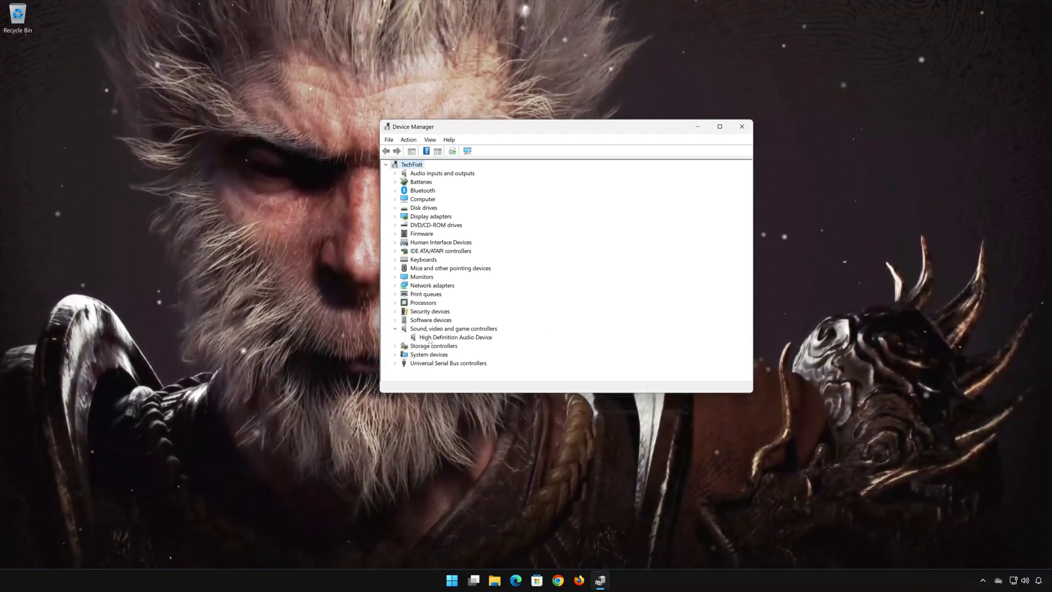
click(417, 339)
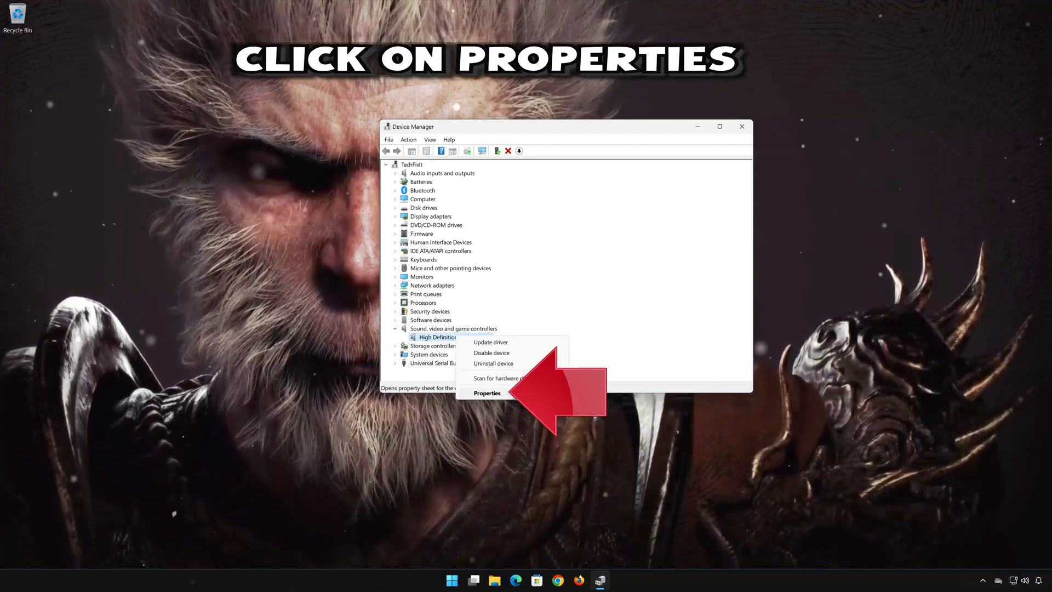
click(512, 393)
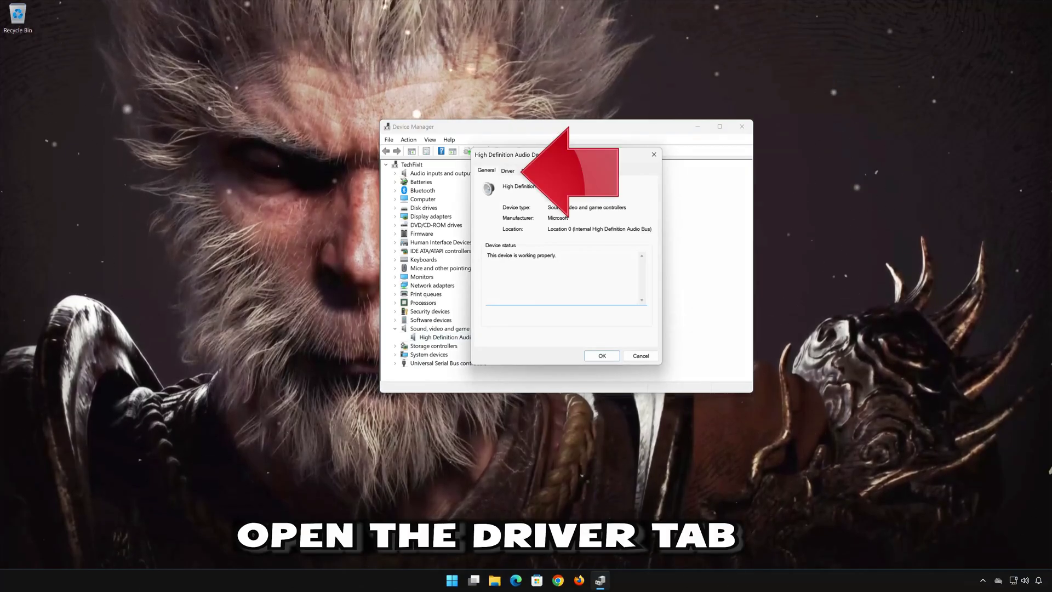
click(507, 171)
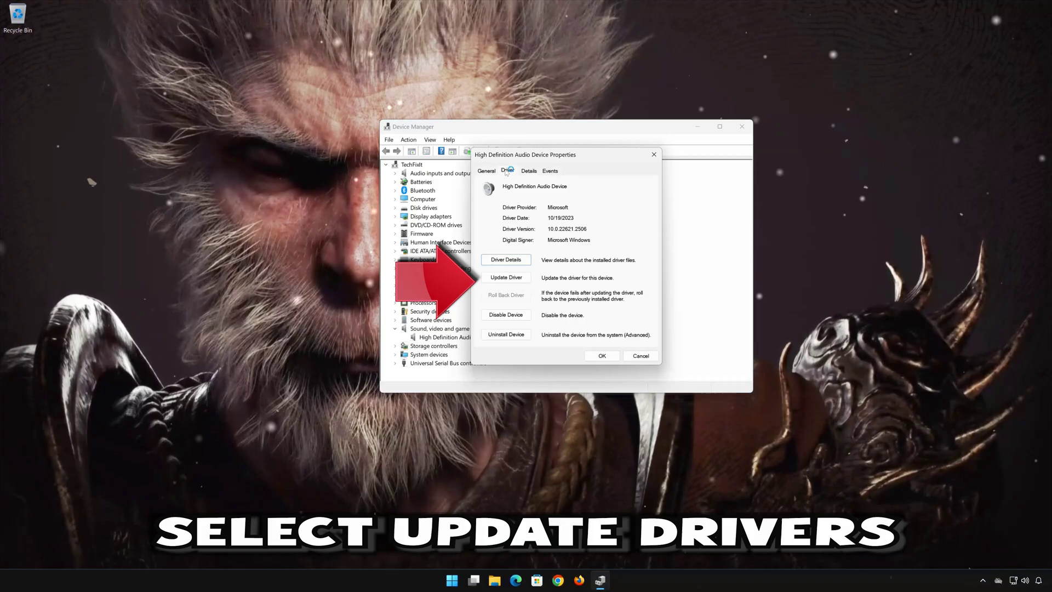
Update the driver manually with High Definition Audio Device from the list of available drivers on the computer, accept the compatibility warning and close the wizard.
click(506, 278)
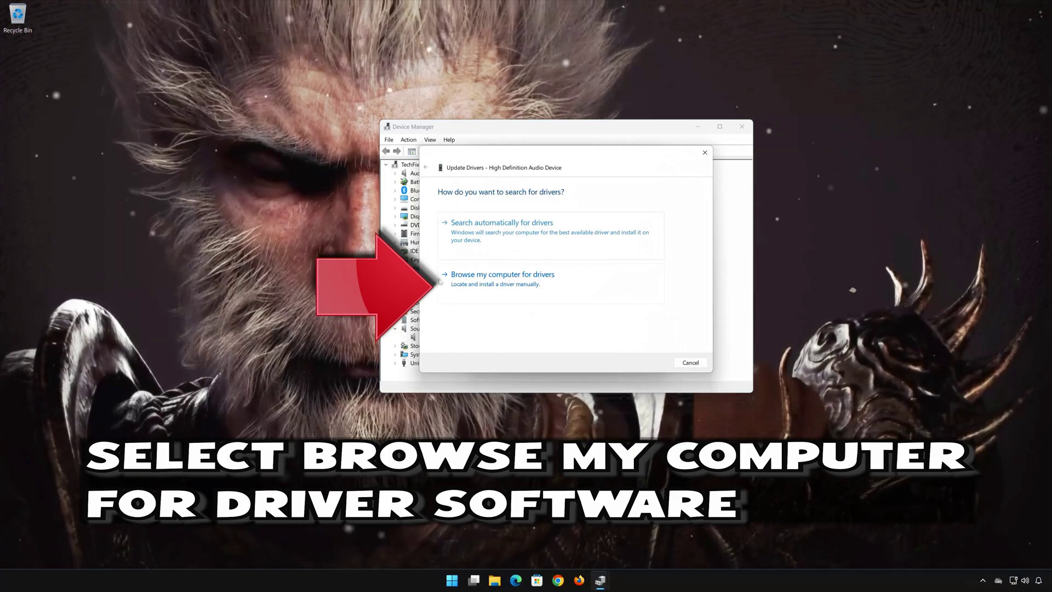
click(501, 285)
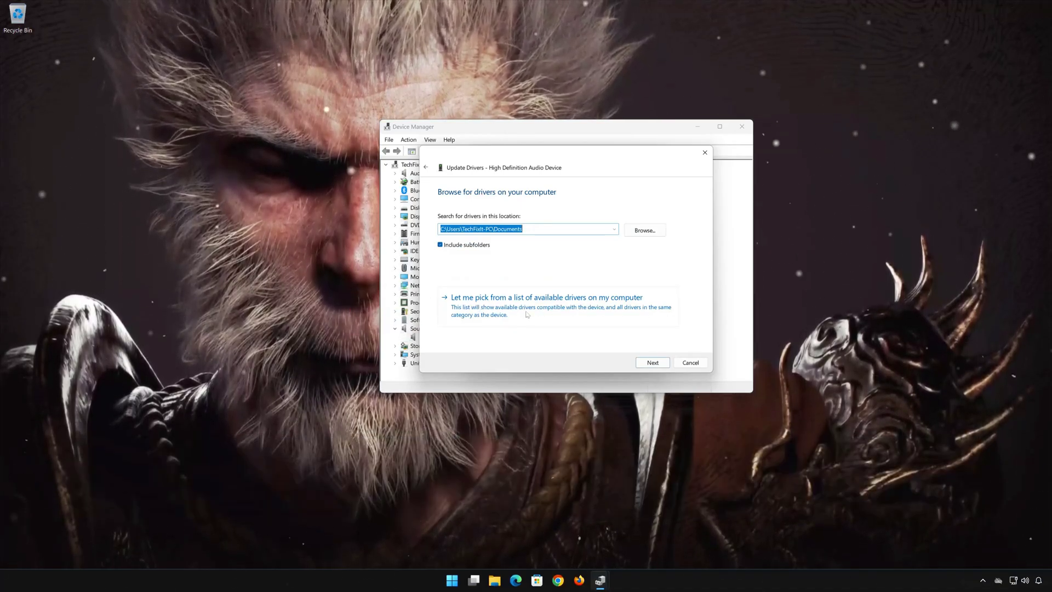
click(492, 316)
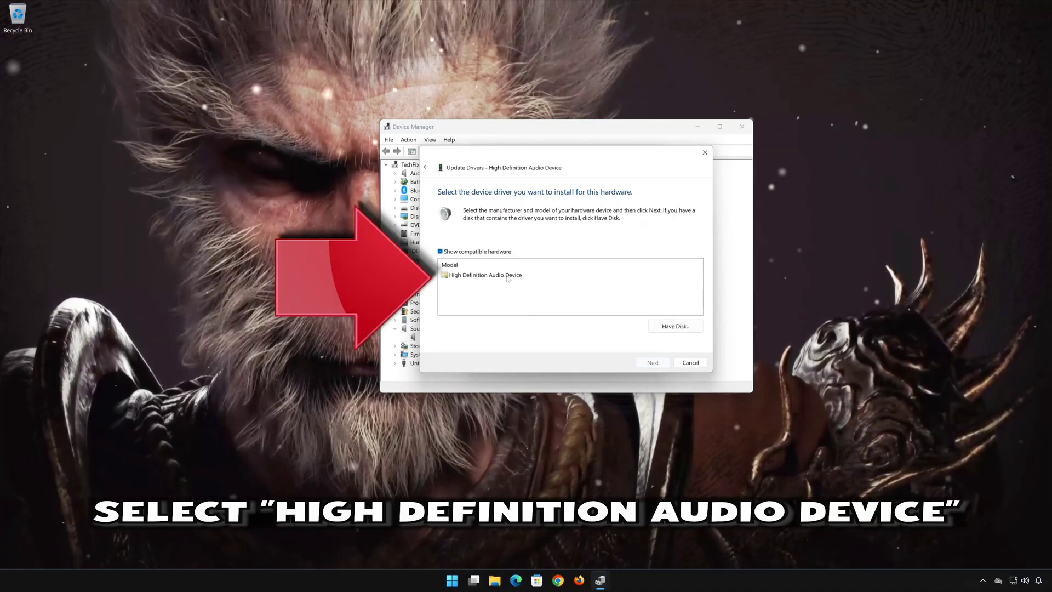
click(507, 278)
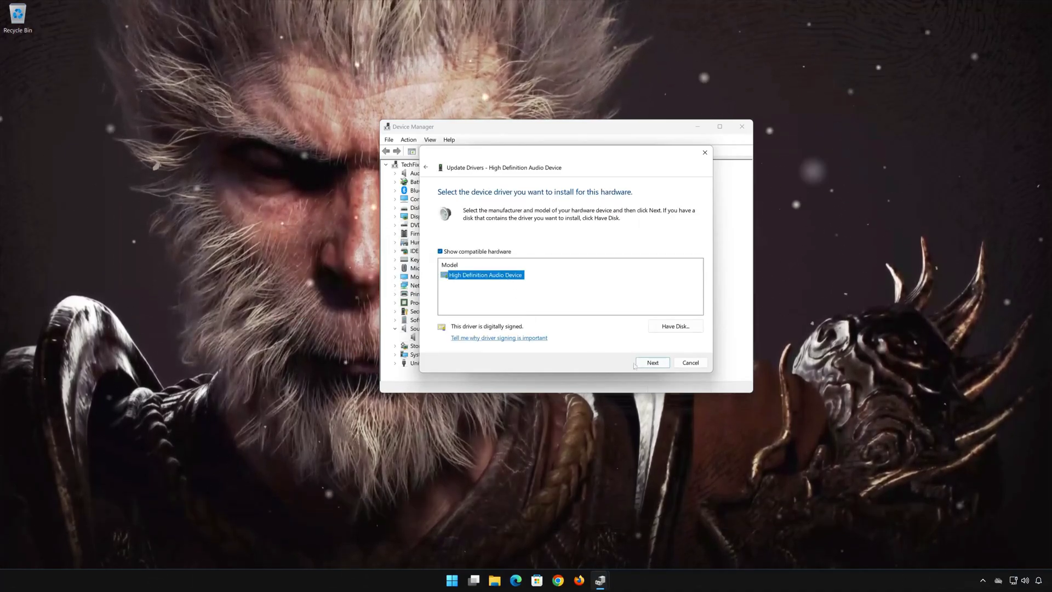
click(653, 364)
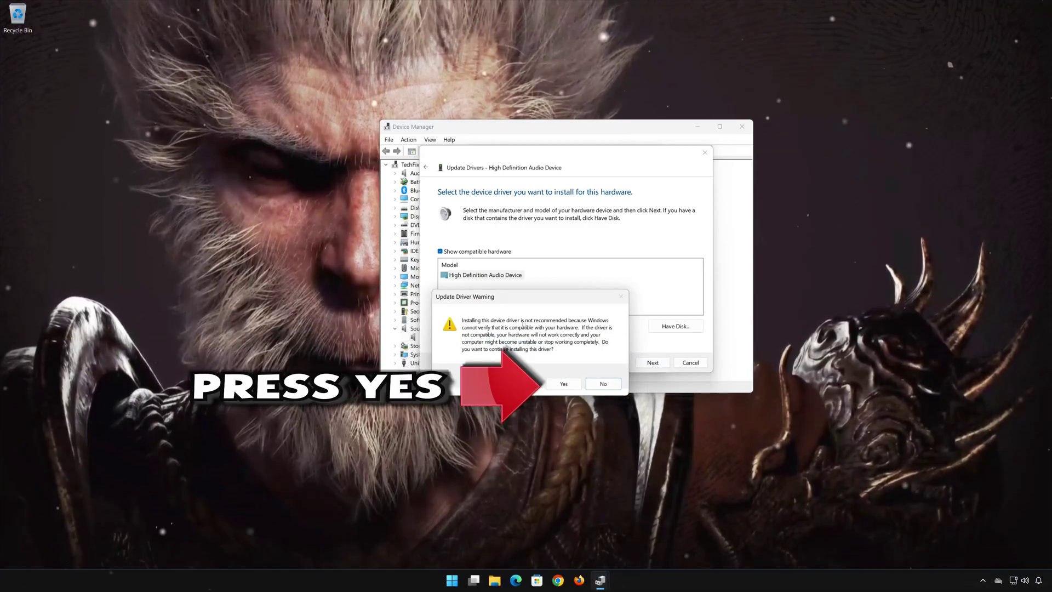
click(571, 387)
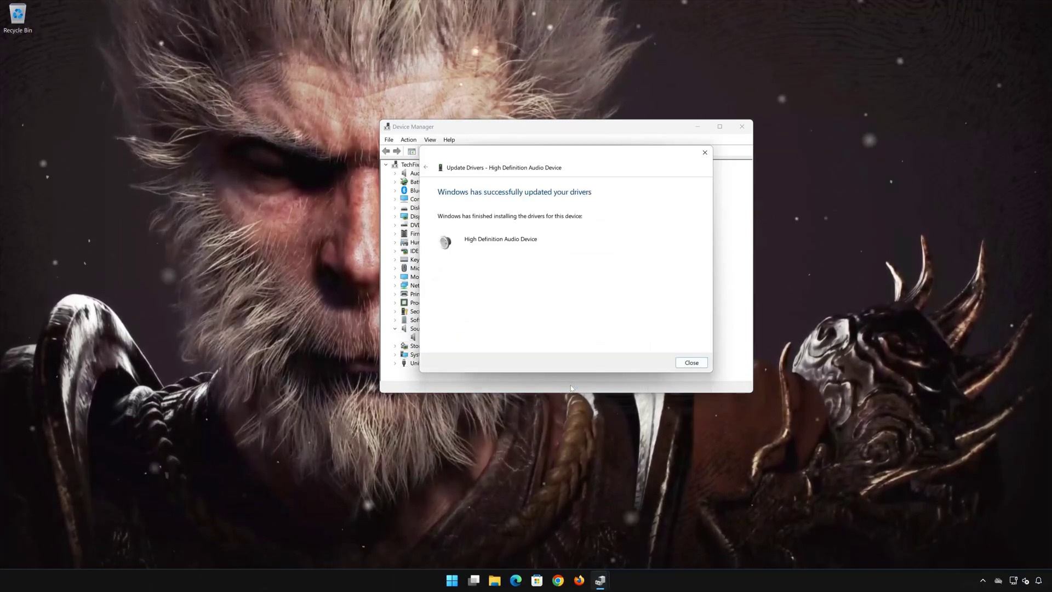
click(692, 362)
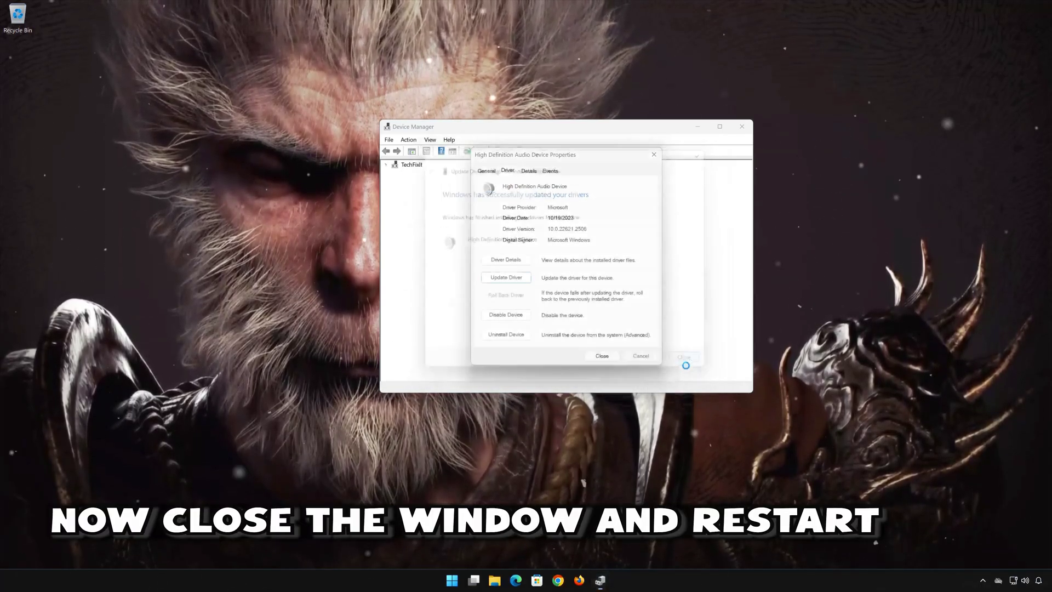
Close the device properties and Device Manager, and restart the computer.
click(601, 355)
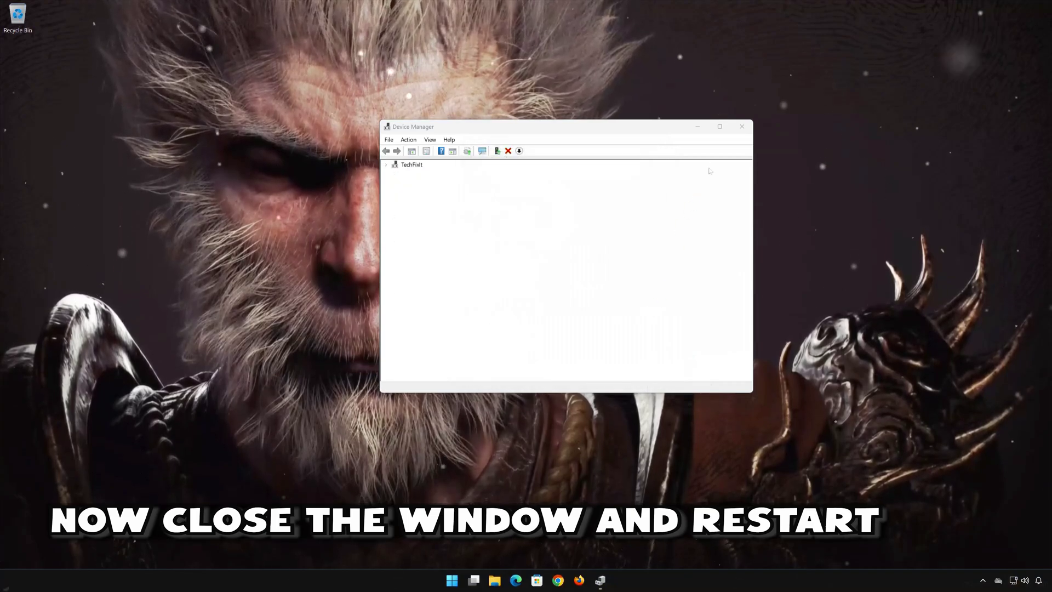
click(738, 127)
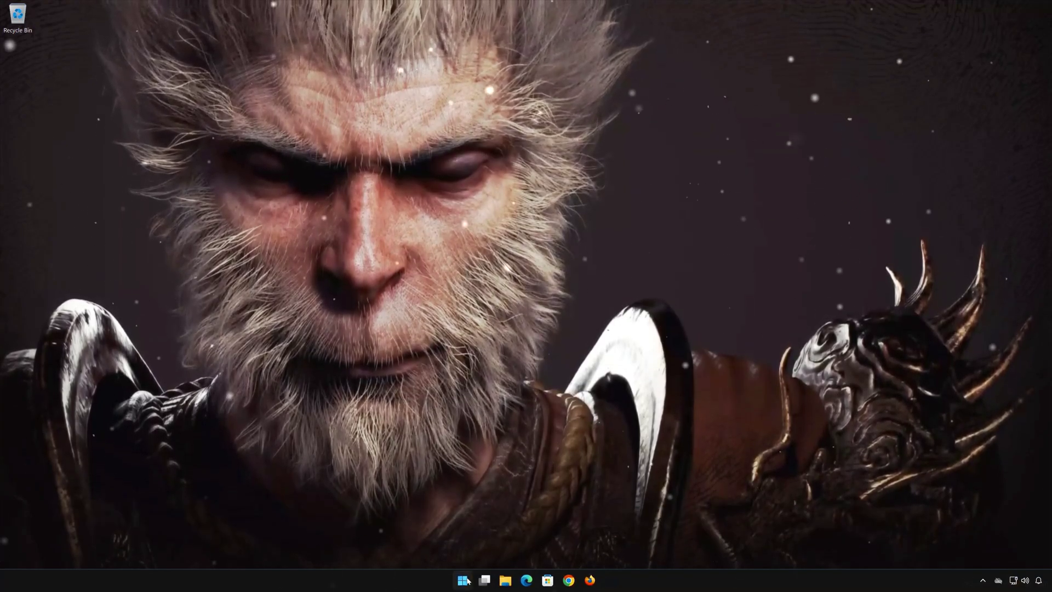
click(463, 579)
click(645, 547)
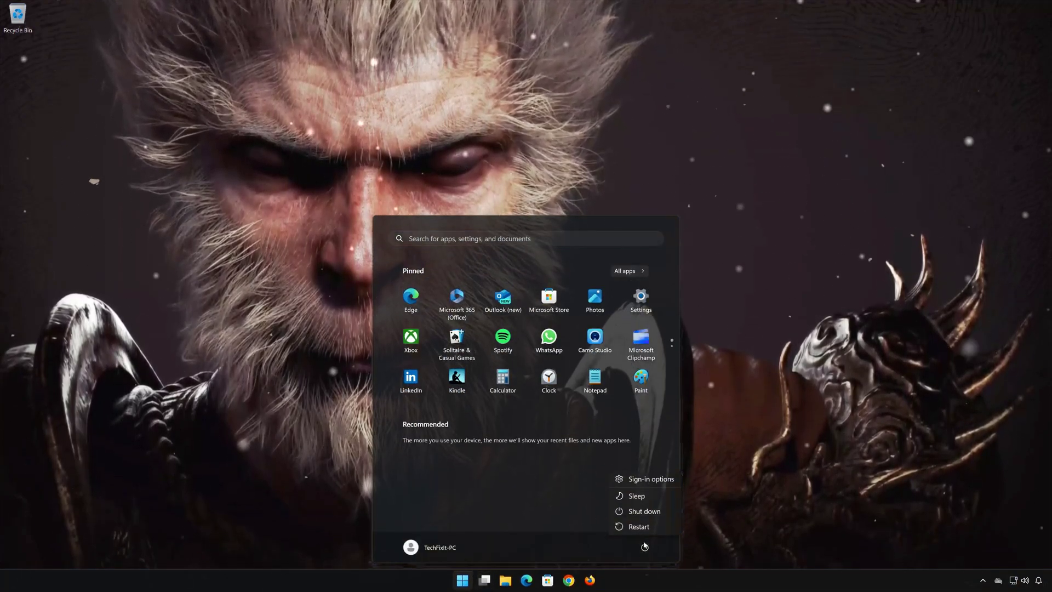
click(639, 527)
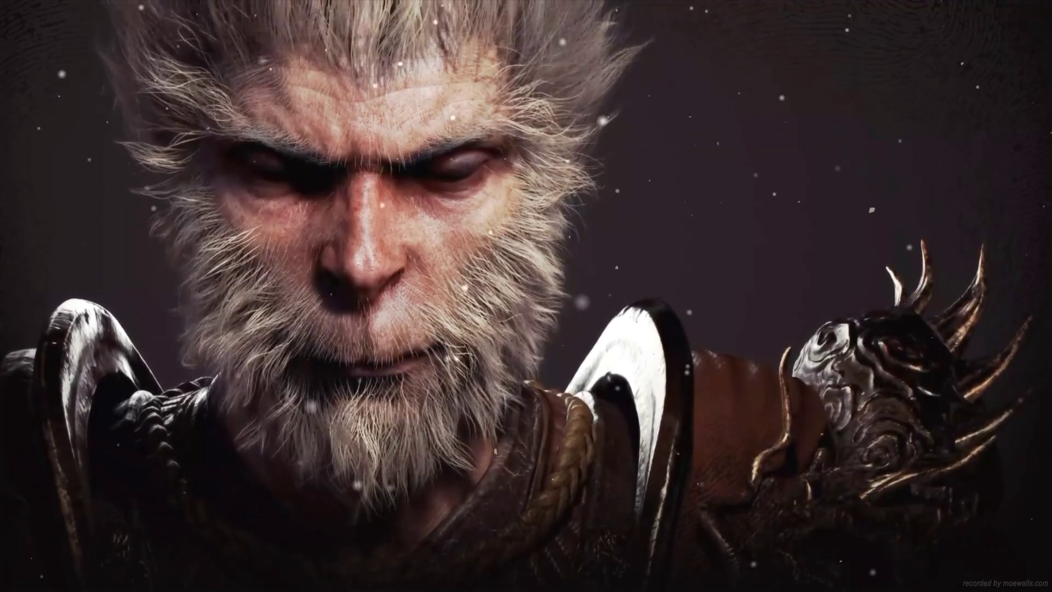
Open System > Sound in Windows Settings, switch the output to the Oculus Virtual Audio Device headphones and back to the HDV 820 headphones.
key(super)
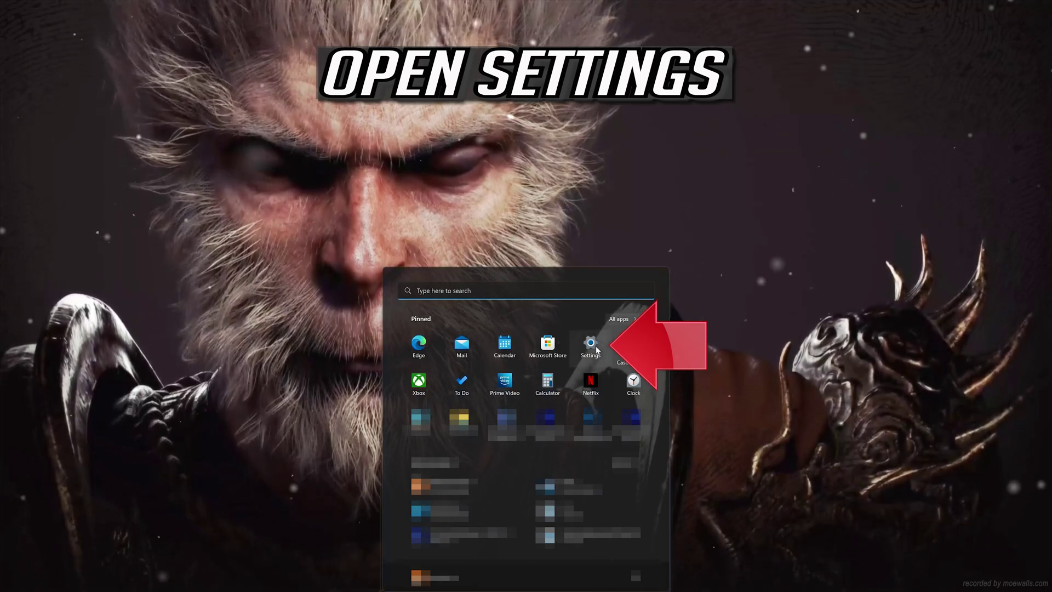
click(596, 347)
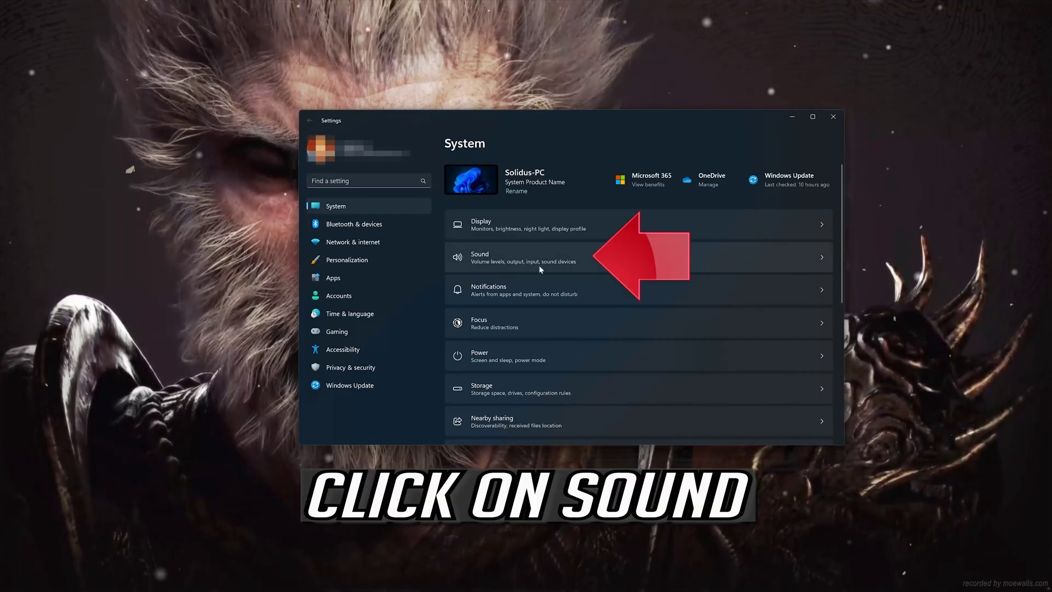
click(621, 257)
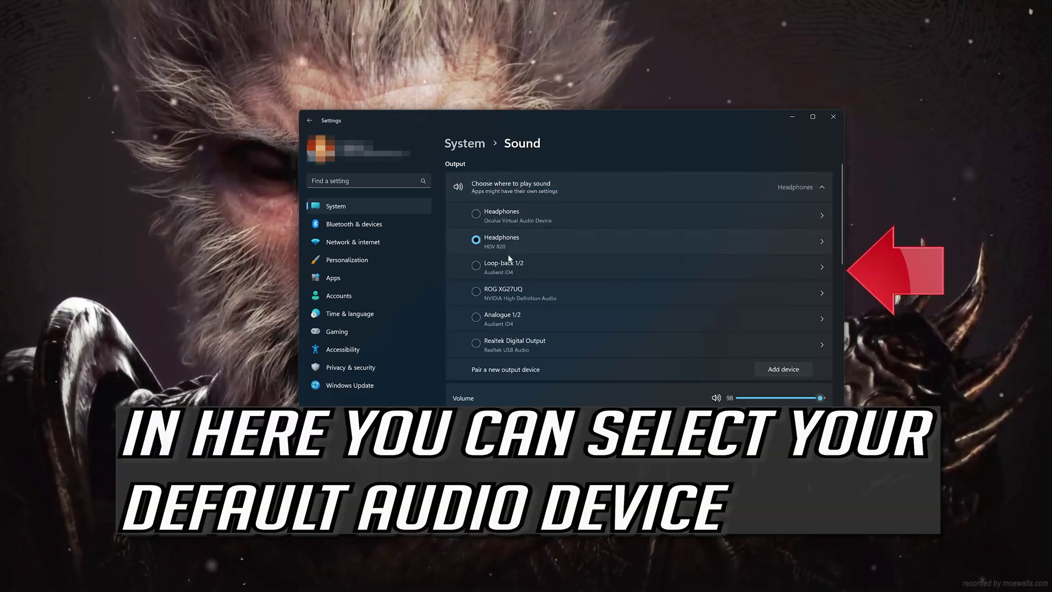
click(505, 216)
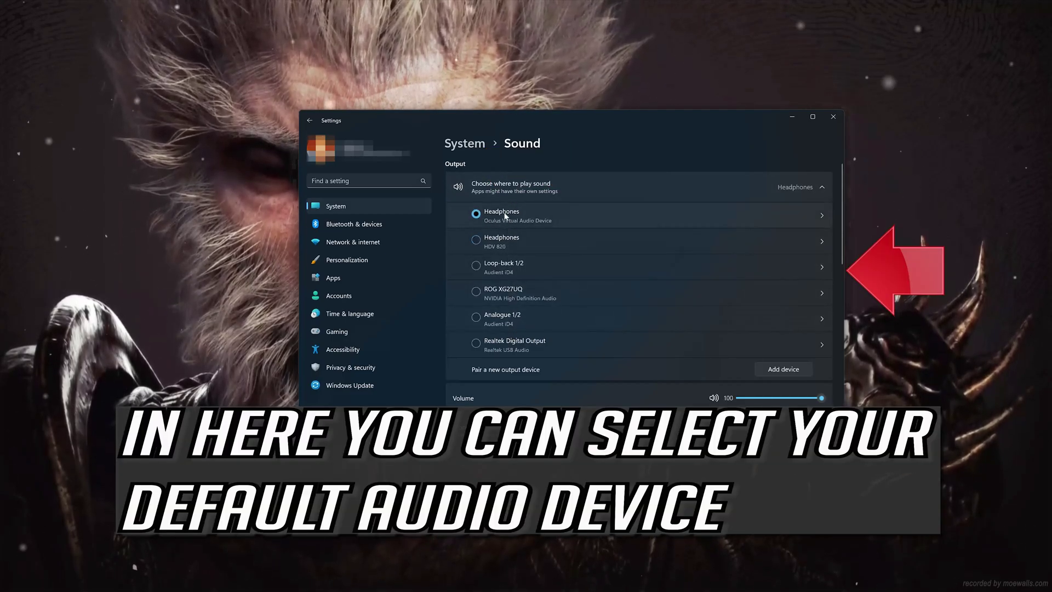
click(501, 241)
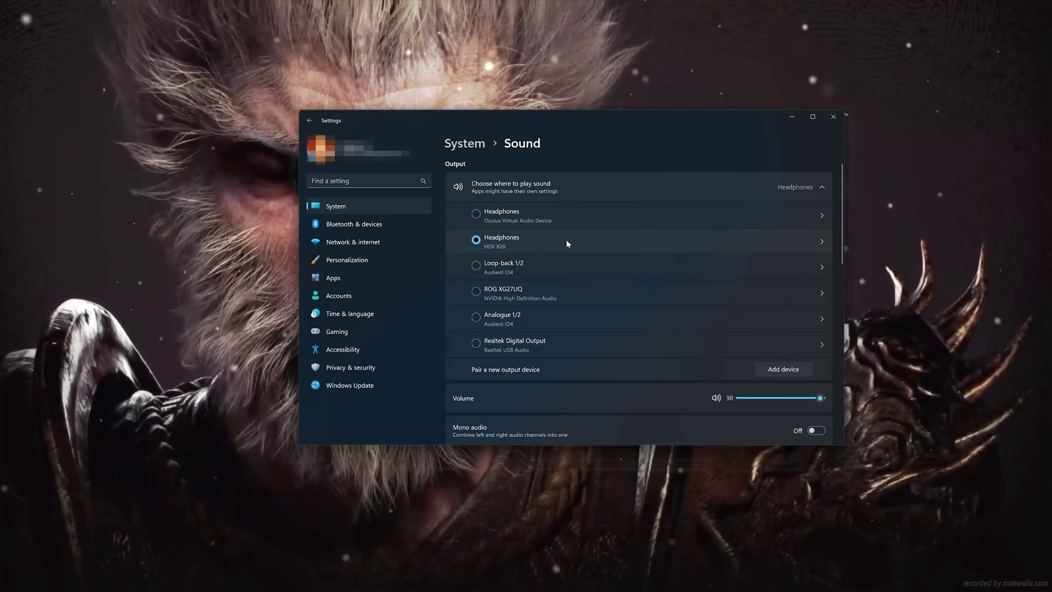
View the HDV 820 headphones' properties, return to the Sound page, and look at the Add a device options before closing them.
double_click(567, 240)
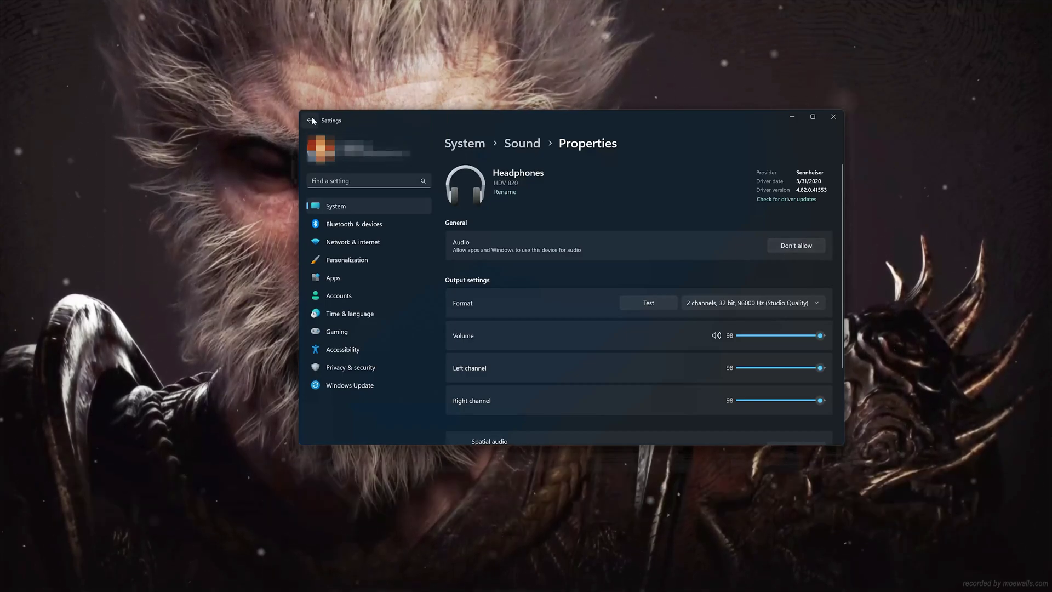
click(311, 120)
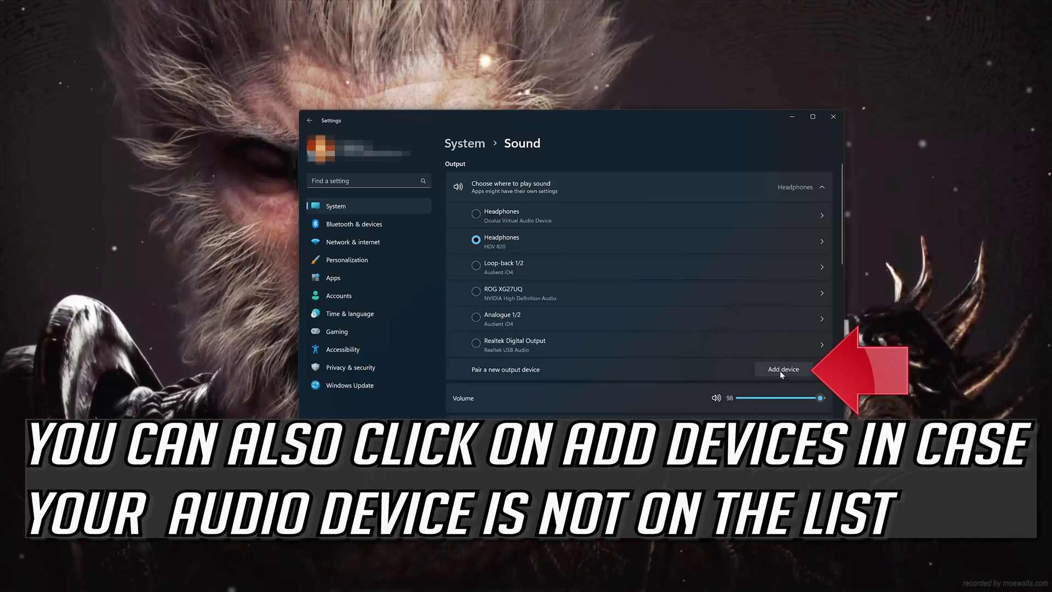
click(780, 370)
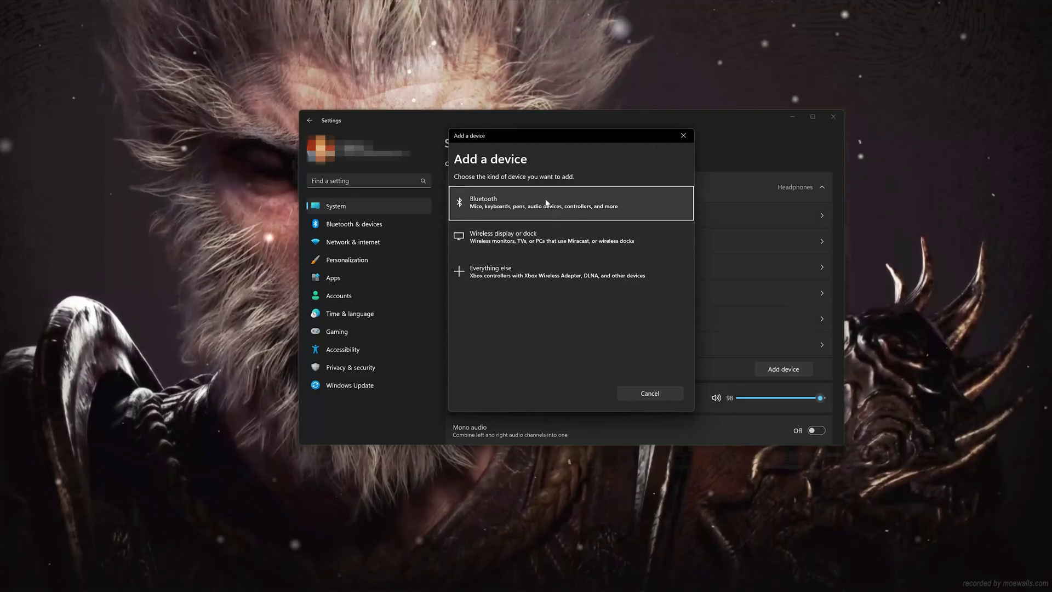
click(677, 137)
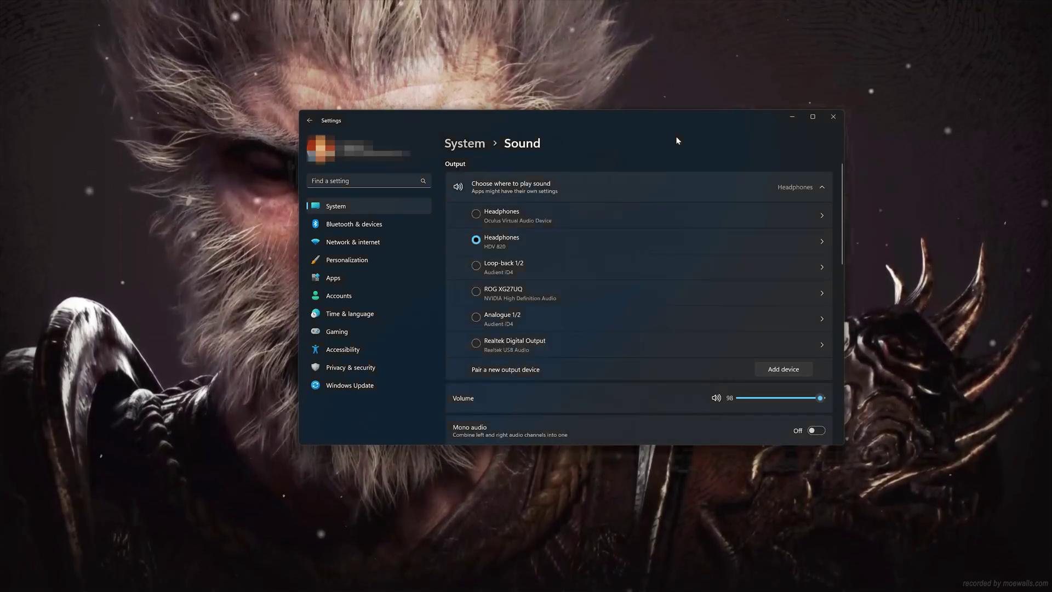